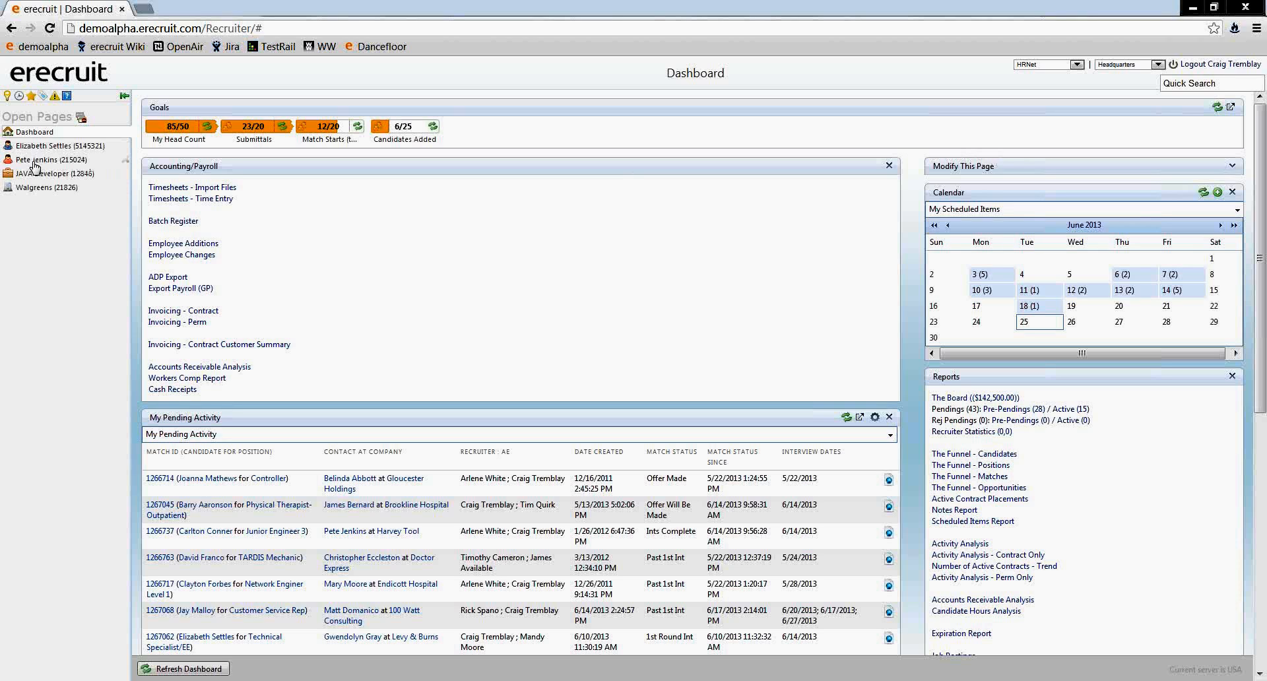
- Look over the list of existing tags for all record types and close it
left_click(44, 98)
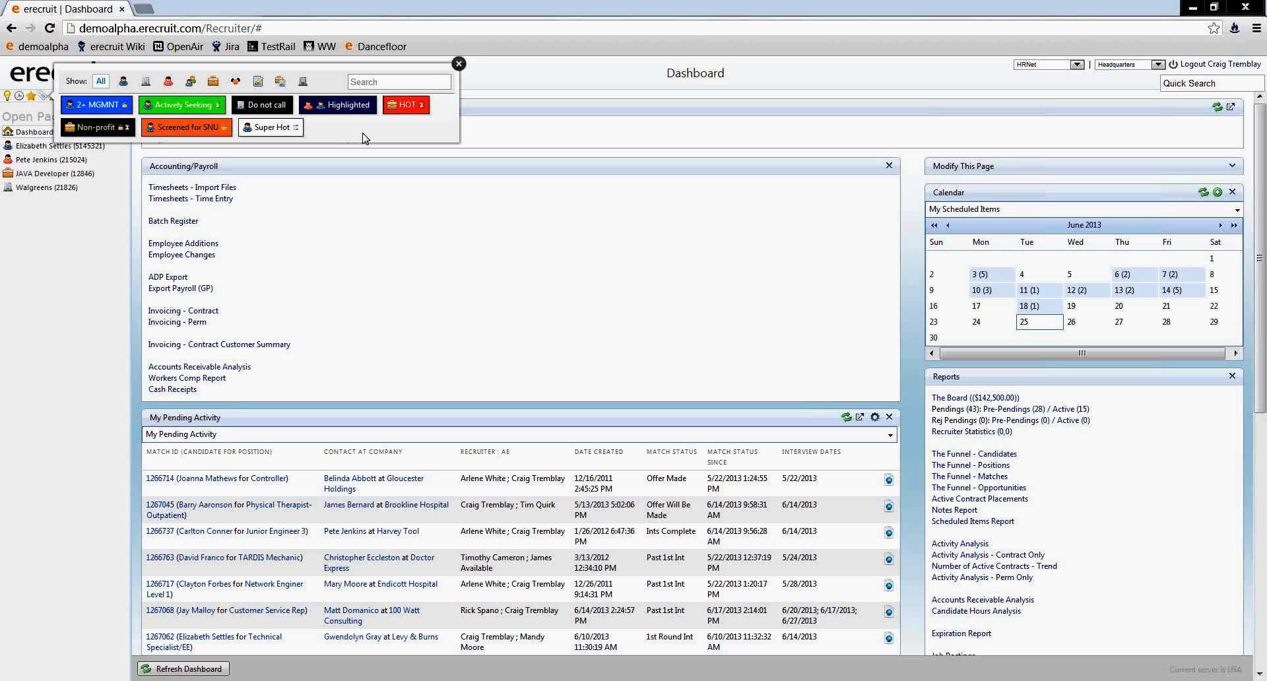
left_click(458, 64)
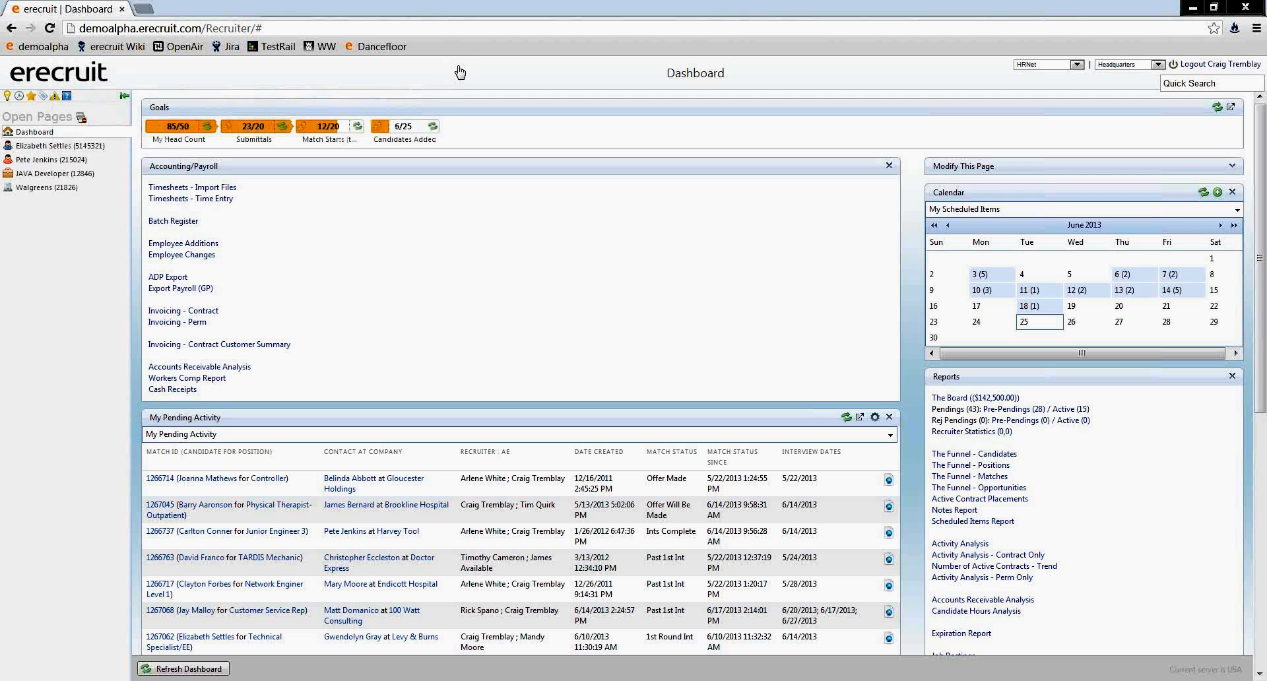
- Open the tag editor in the JAVA Developer position's details and check which tags are available
left_click(30, 176)
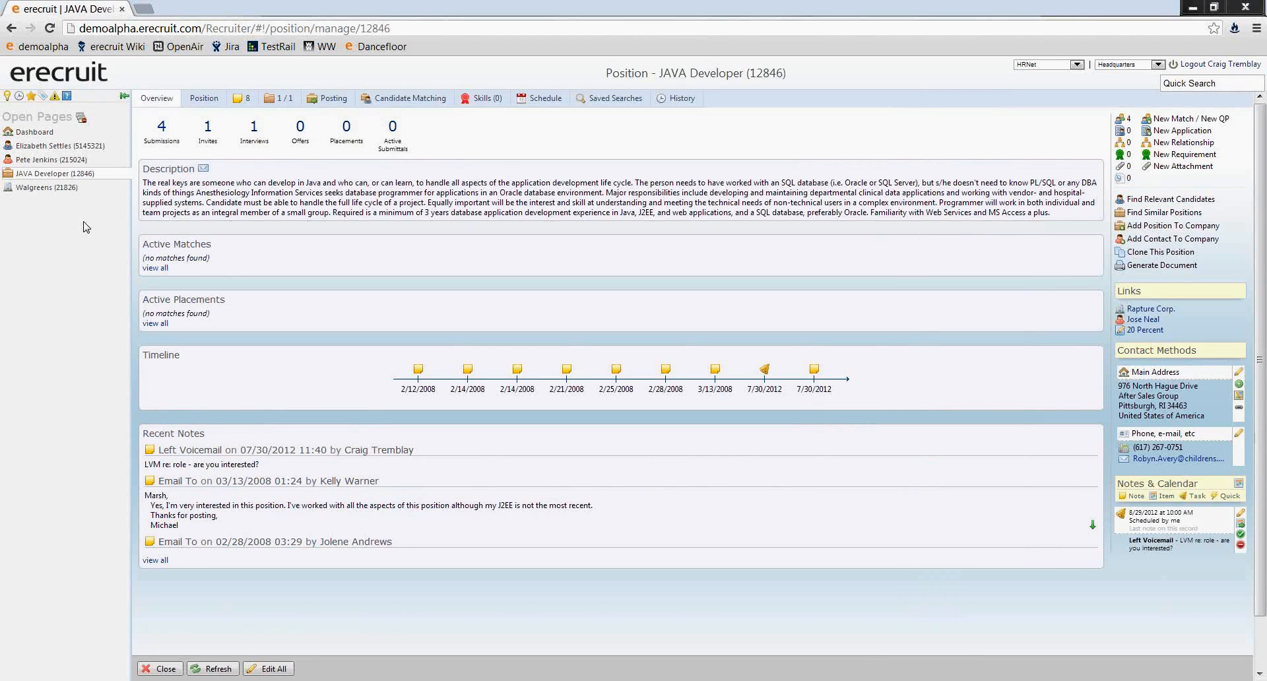
left_click(202, 105)
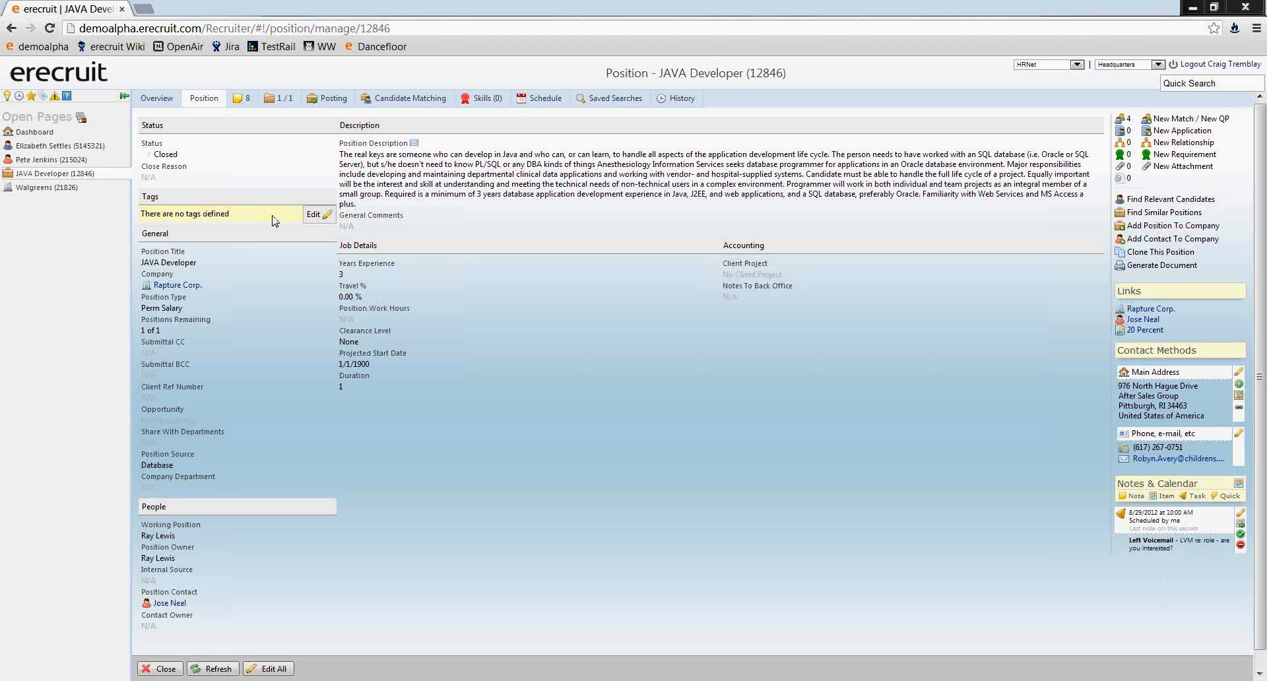
left_click(312, 215)
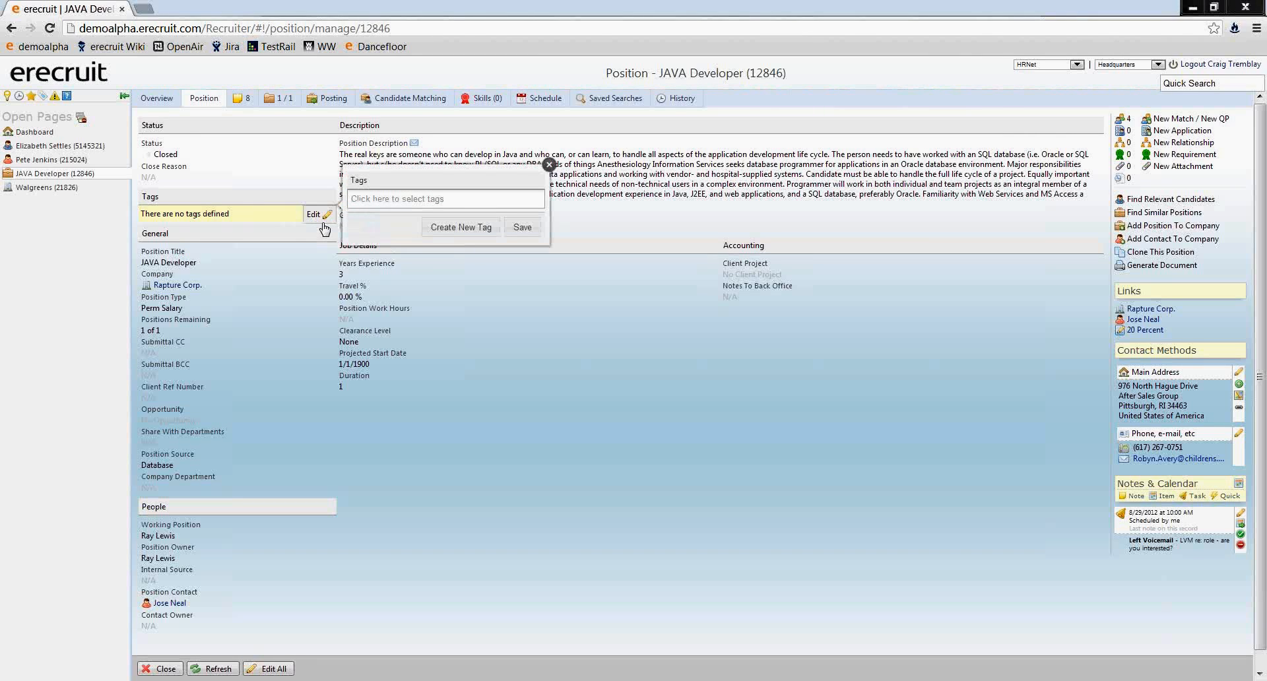
left_click(361, 201)
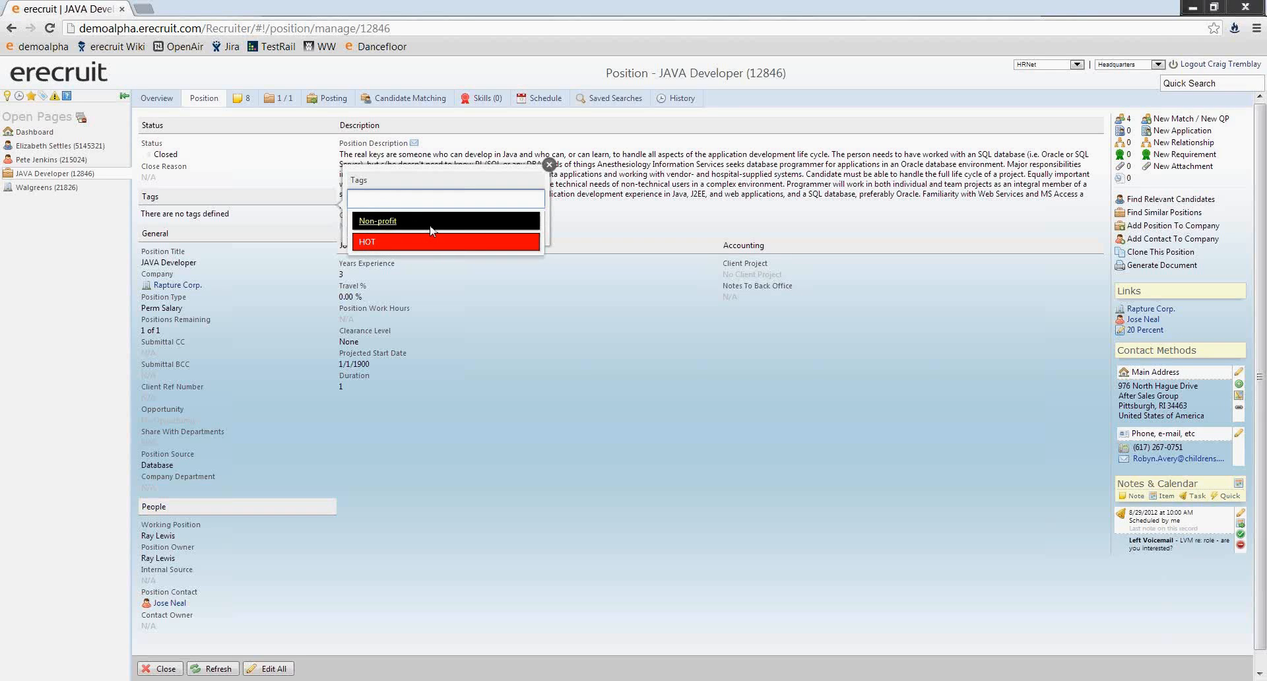
left_click(464, 179)
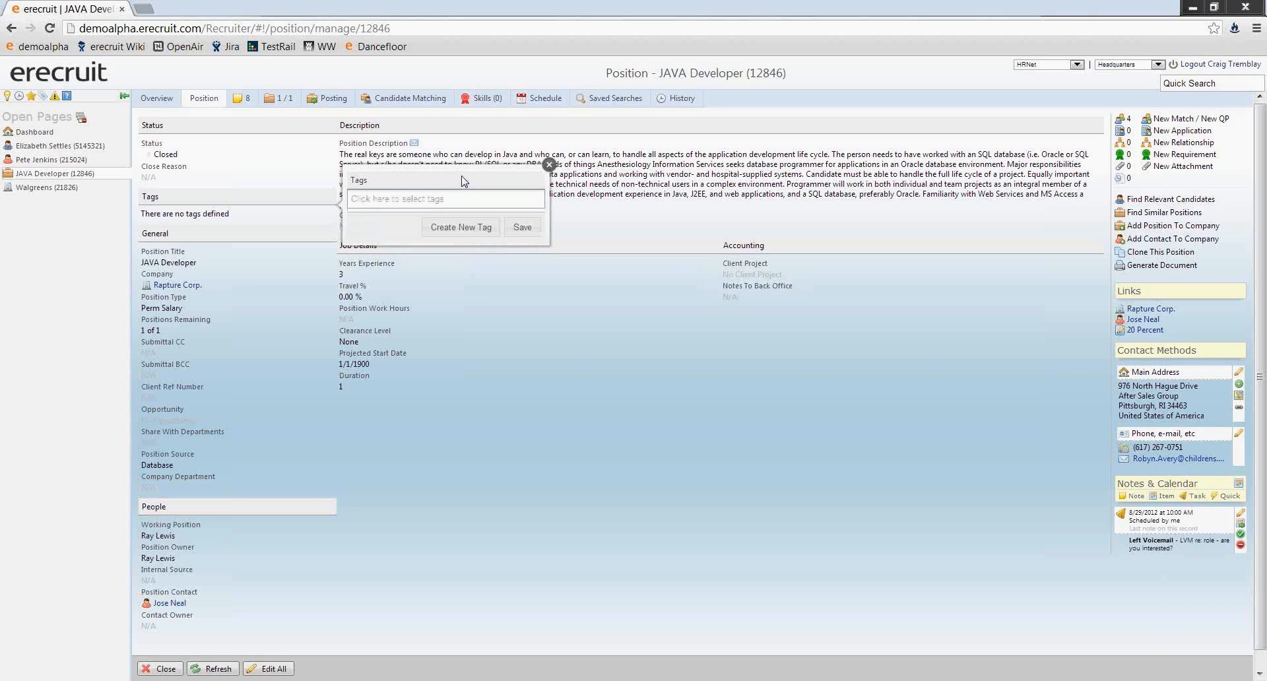
- Start a new position tag named "Exclusive - First 48 Hours"
left_click(446, 230)
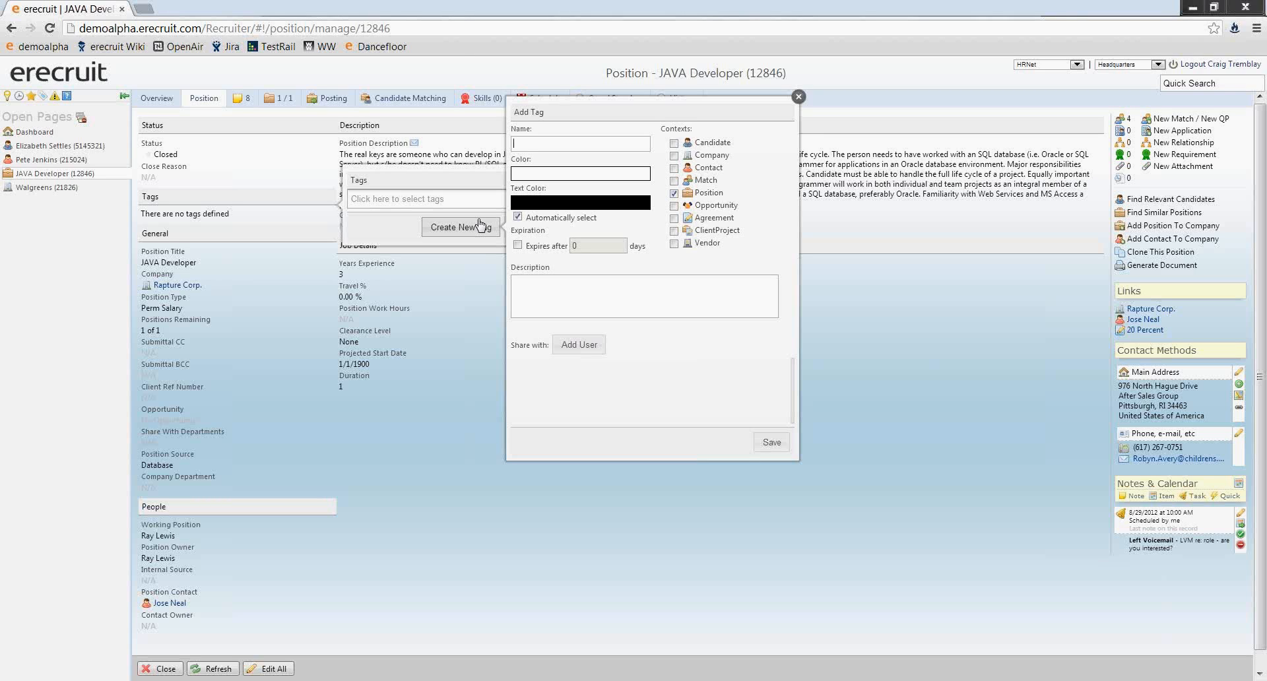
type("Exclusive - First 48 Hours")
- Give the new position tag a bright purple background with black text
left_click(540, 175)
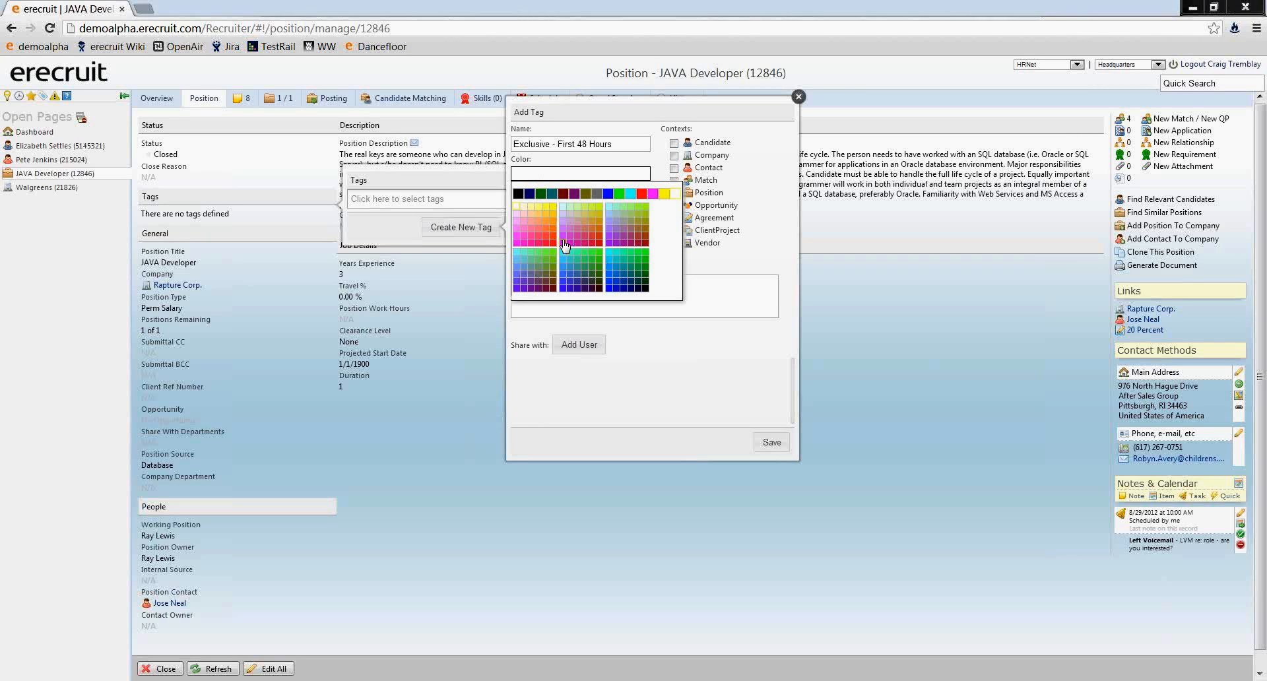
left_click(565, 246)
left_click(541, 205)
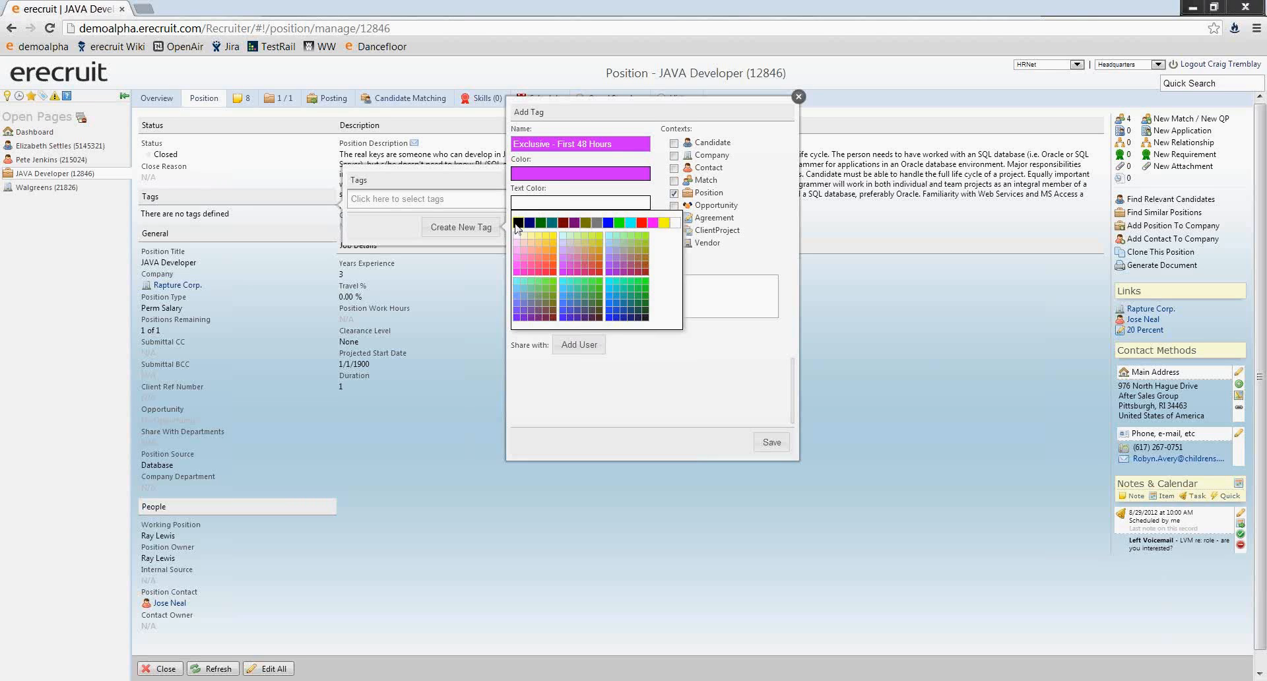
left_click(518, 222)
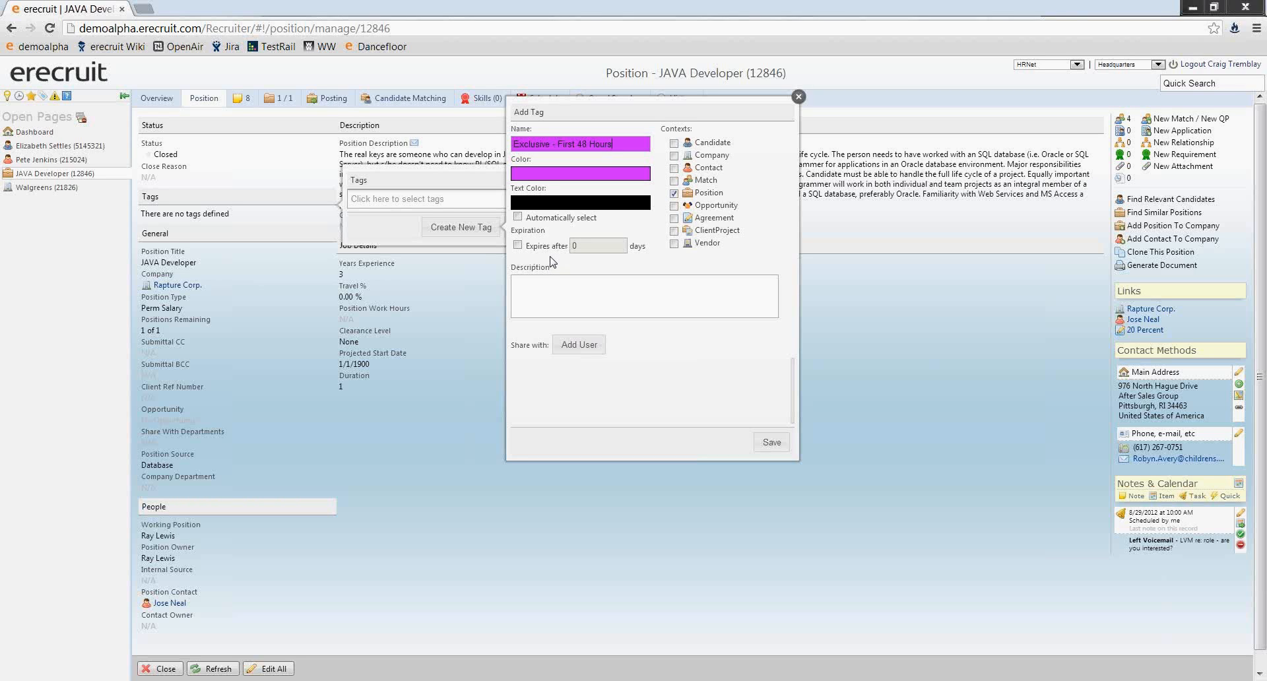
- Set the position tag to expire after 2 days and save it
left_click(517, 245)
type("2")
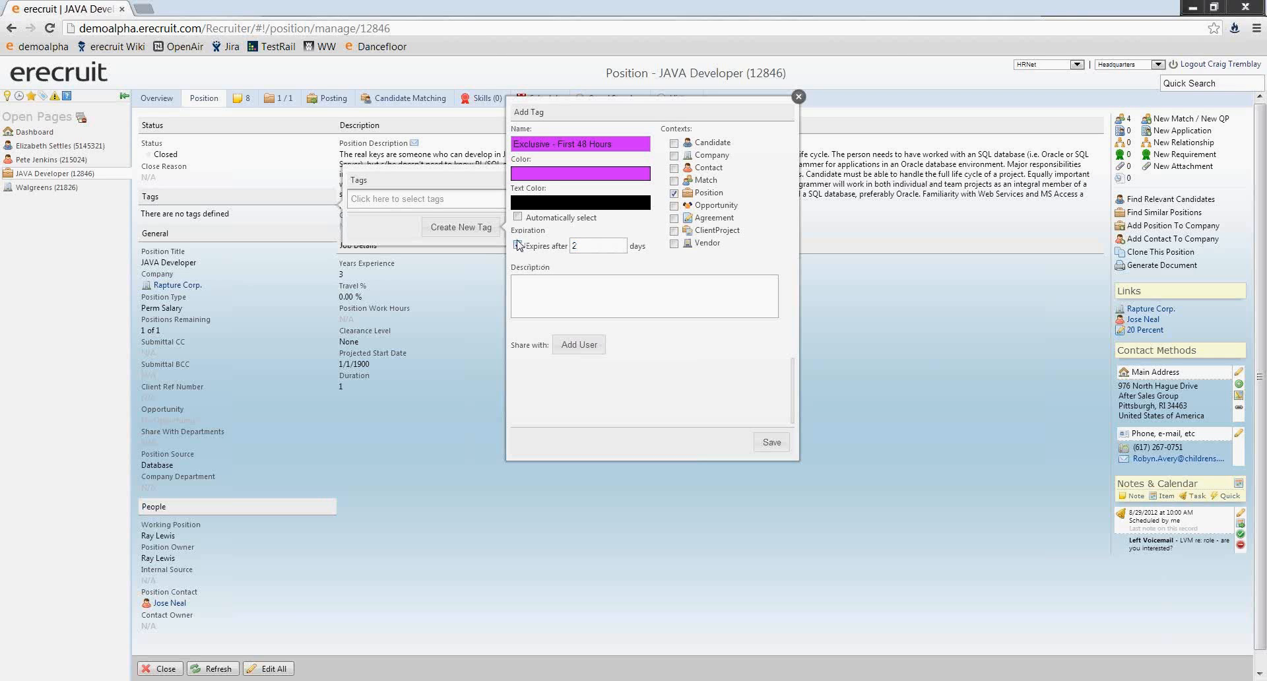
left_click(547, 281)
left_click(770, 443)
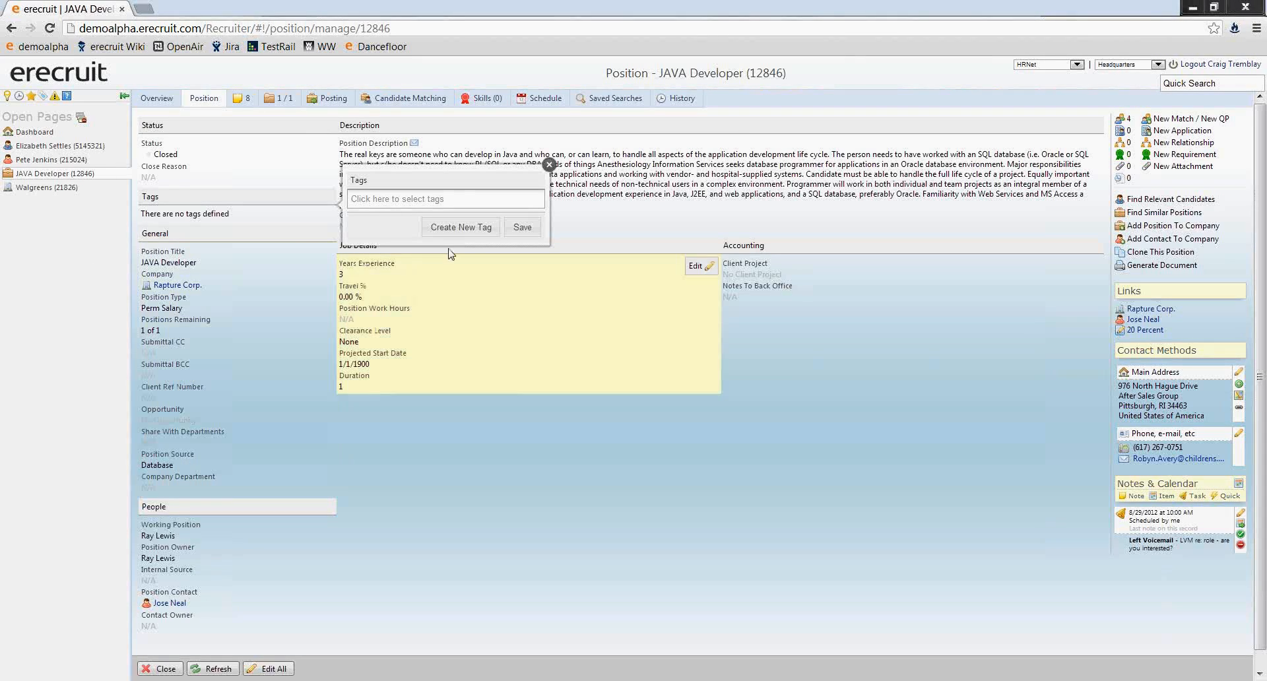
- Assign the "Exclusive - First 48 Hours" tag to the JAVA Developer position and save
left_click(444, 200)
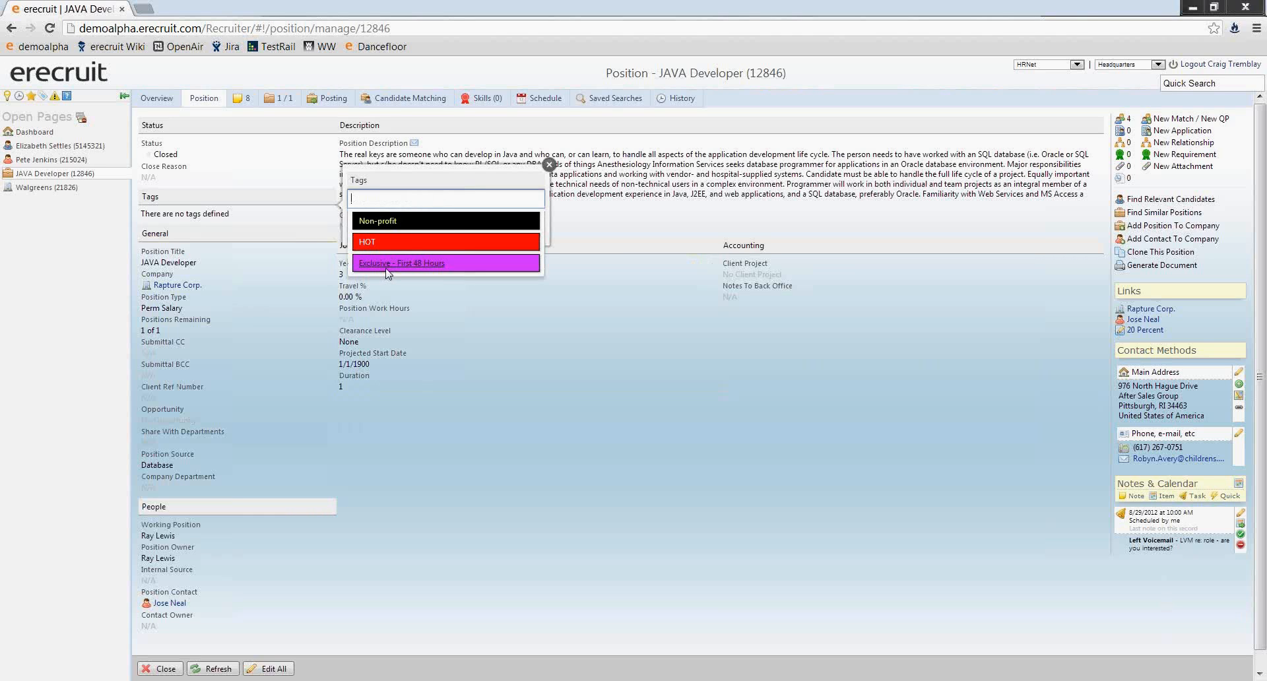
left_click(390, 263)
left_click(522, 221)
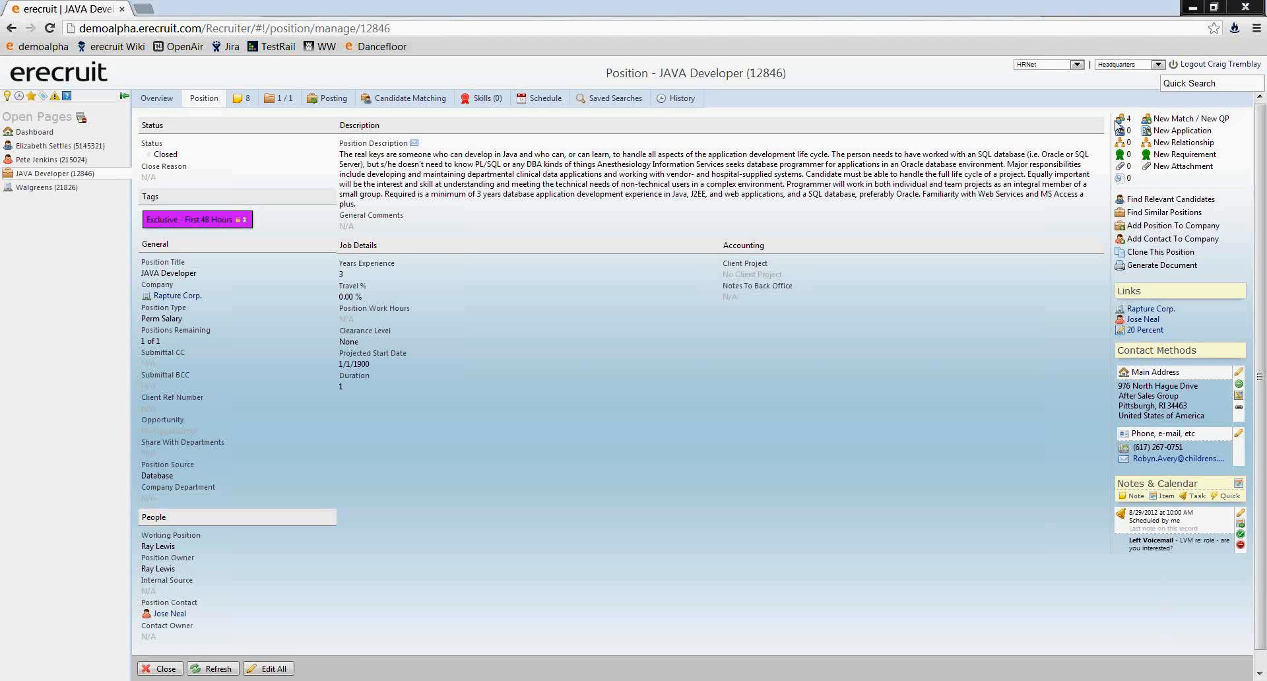
- Search candidates for "java developer" with only the Available status selected
left_click(59, 76)
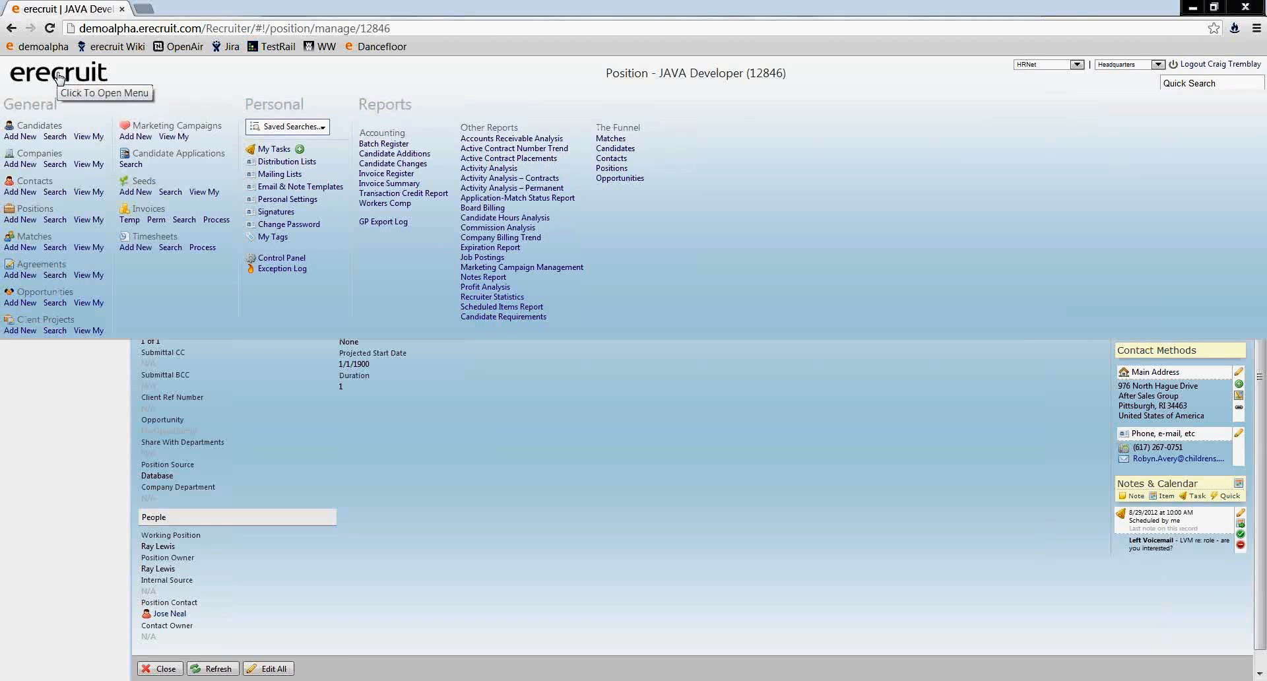
left_click(54, 137)
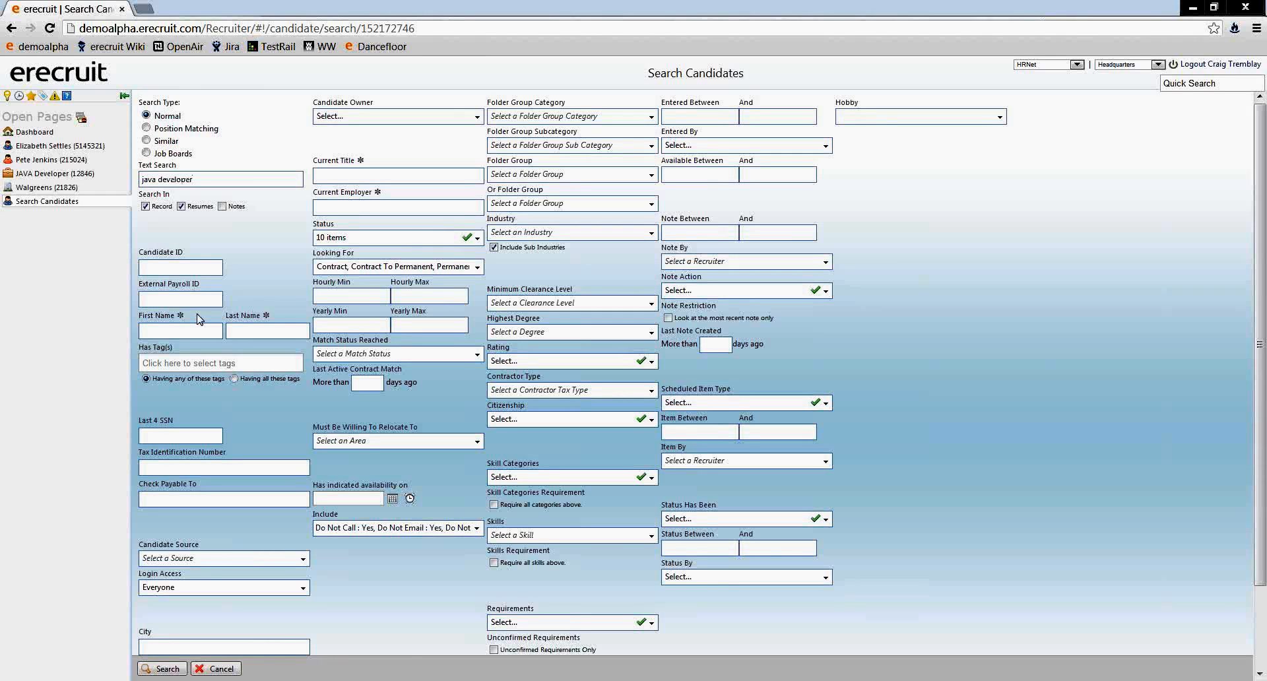
left_click(477, 240)
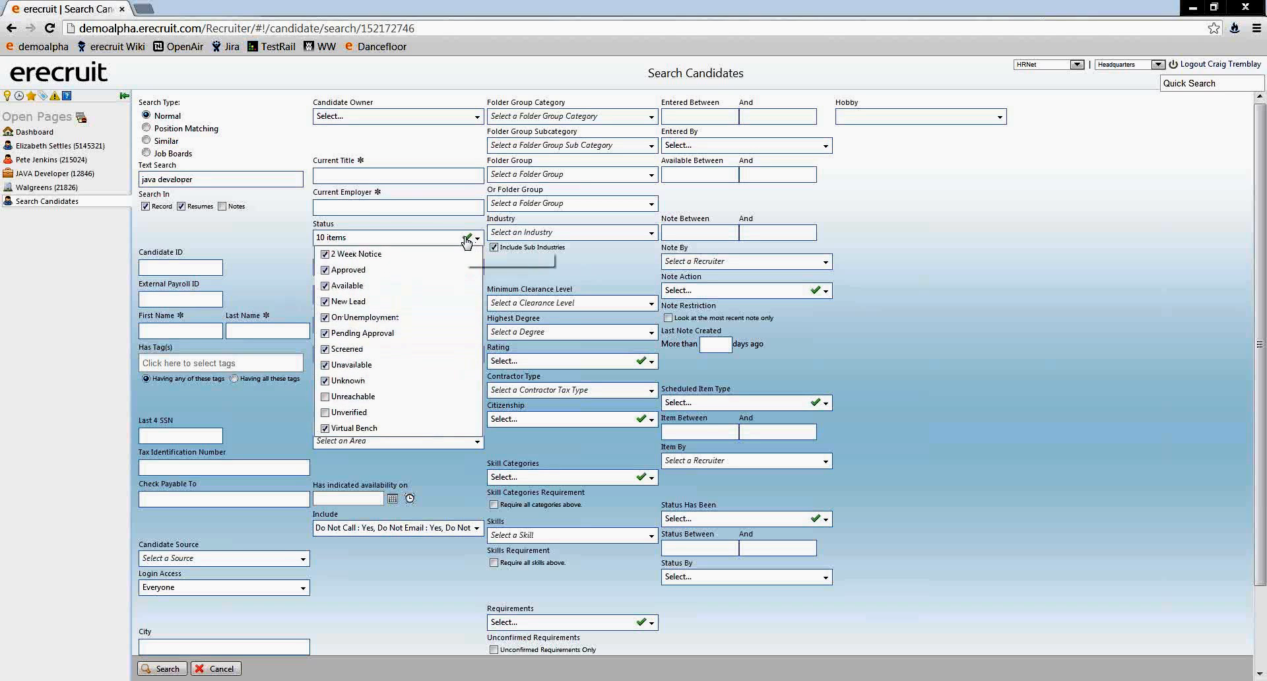
left_click(469, 238)
left_click(477, 241)
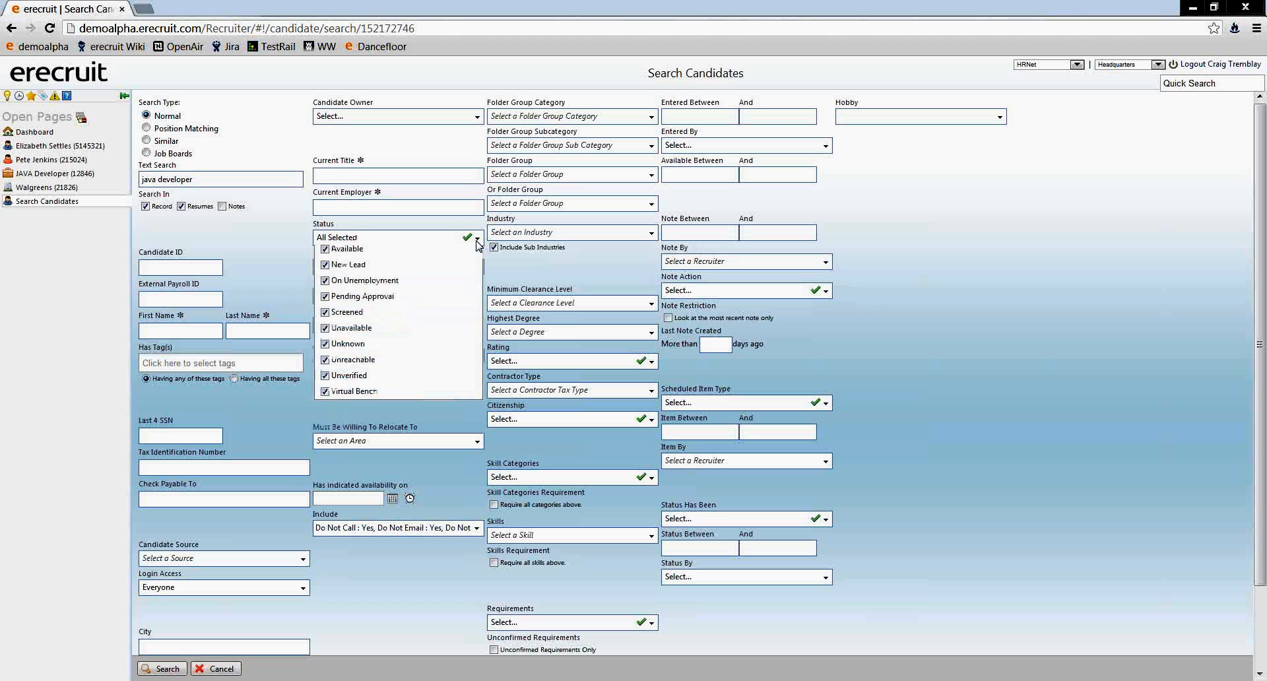
left_click(468, 238)
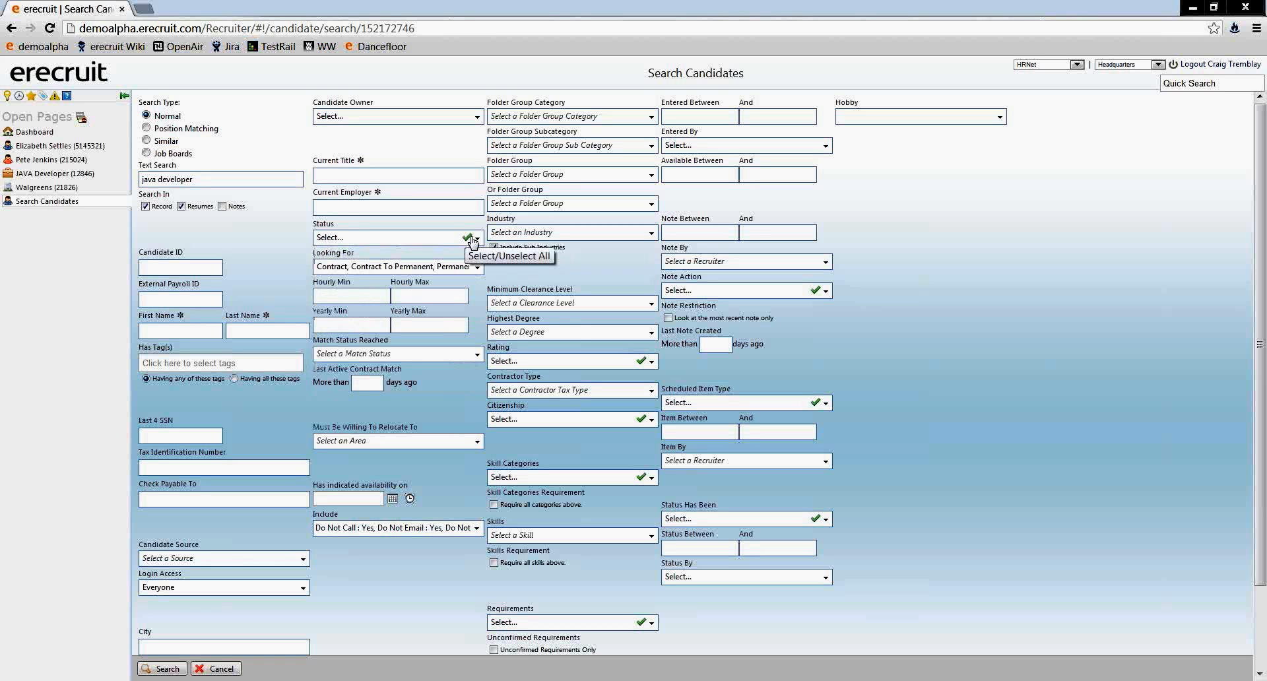
left_click(477, 239)
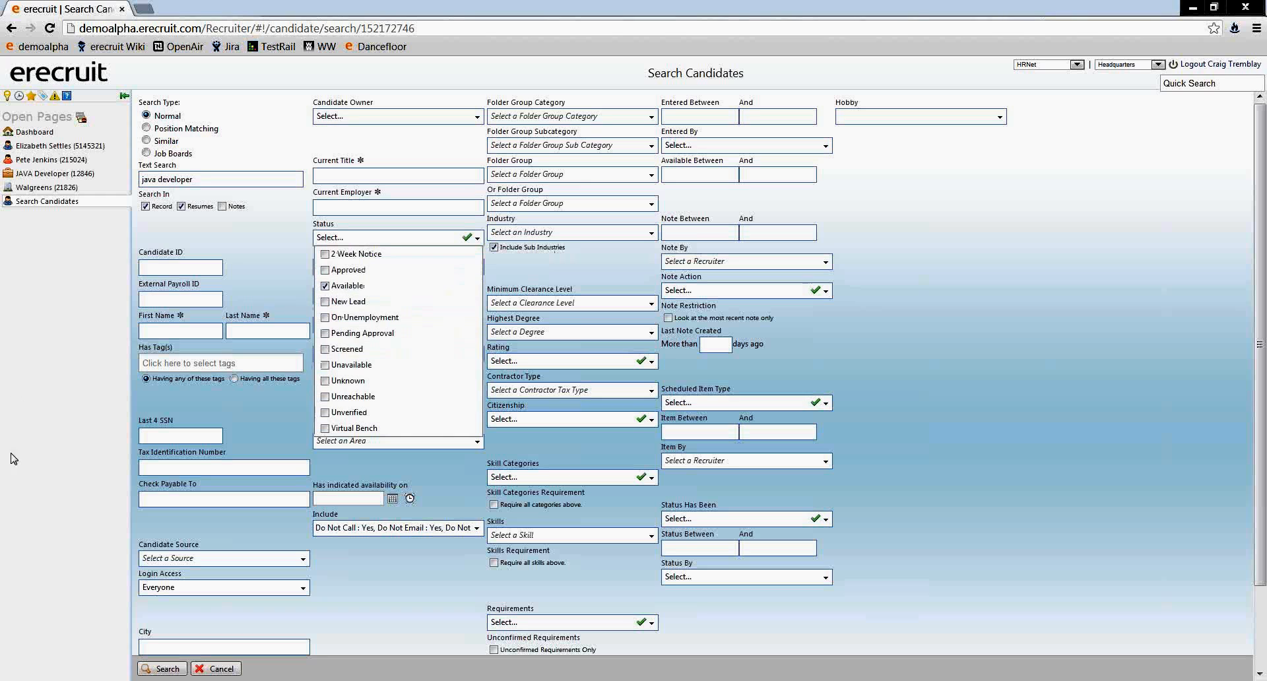
left_click(162, 668)
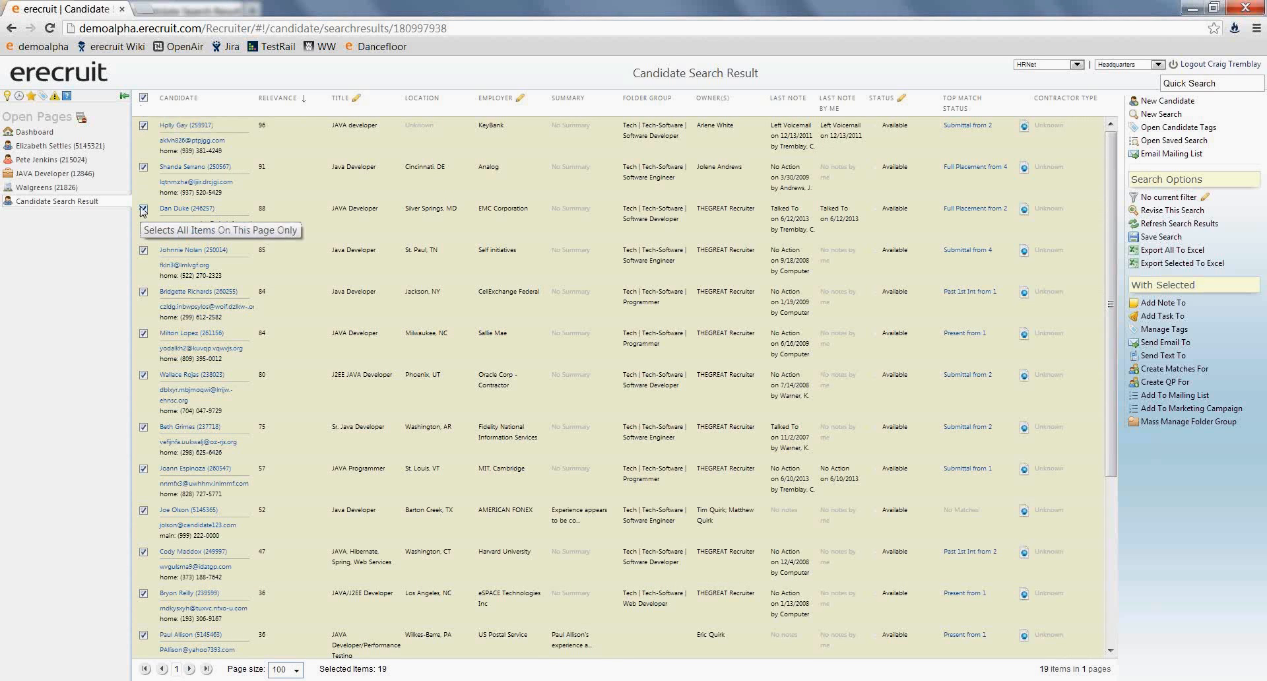
- Select all candidates in the search results except the third and fifth ones
left_click(144, 210)
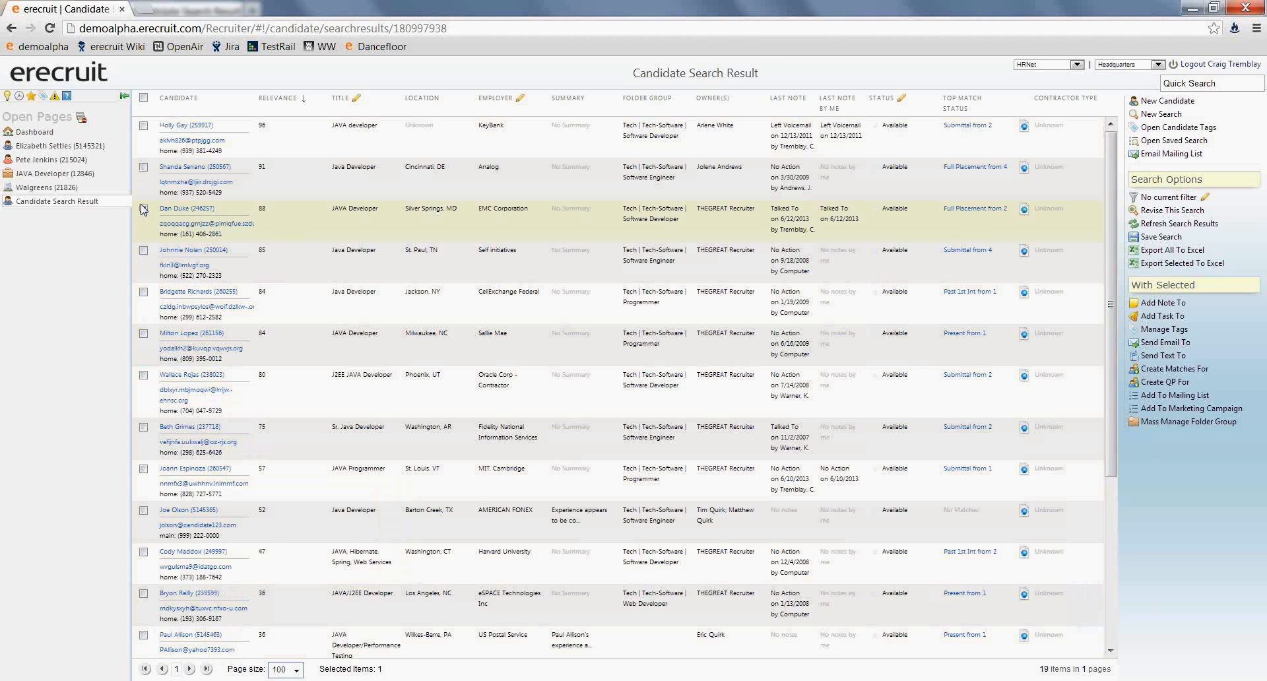
left_click(144, 98)
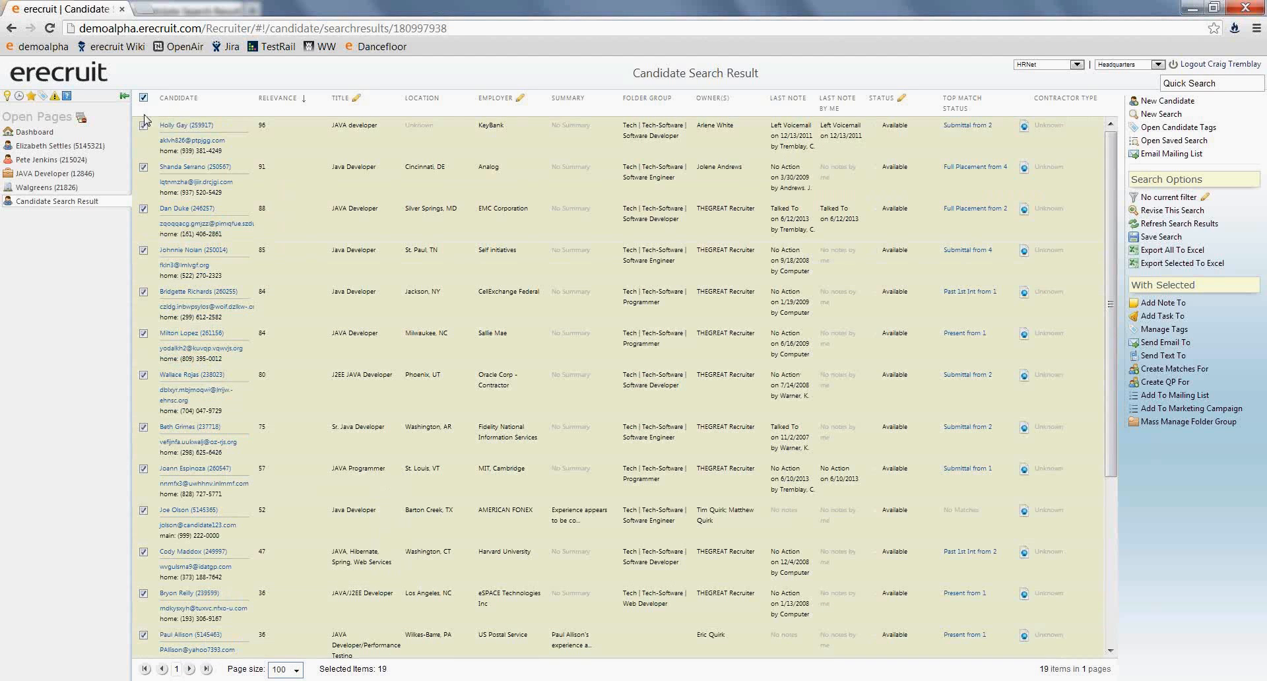
left_click(144, 209)
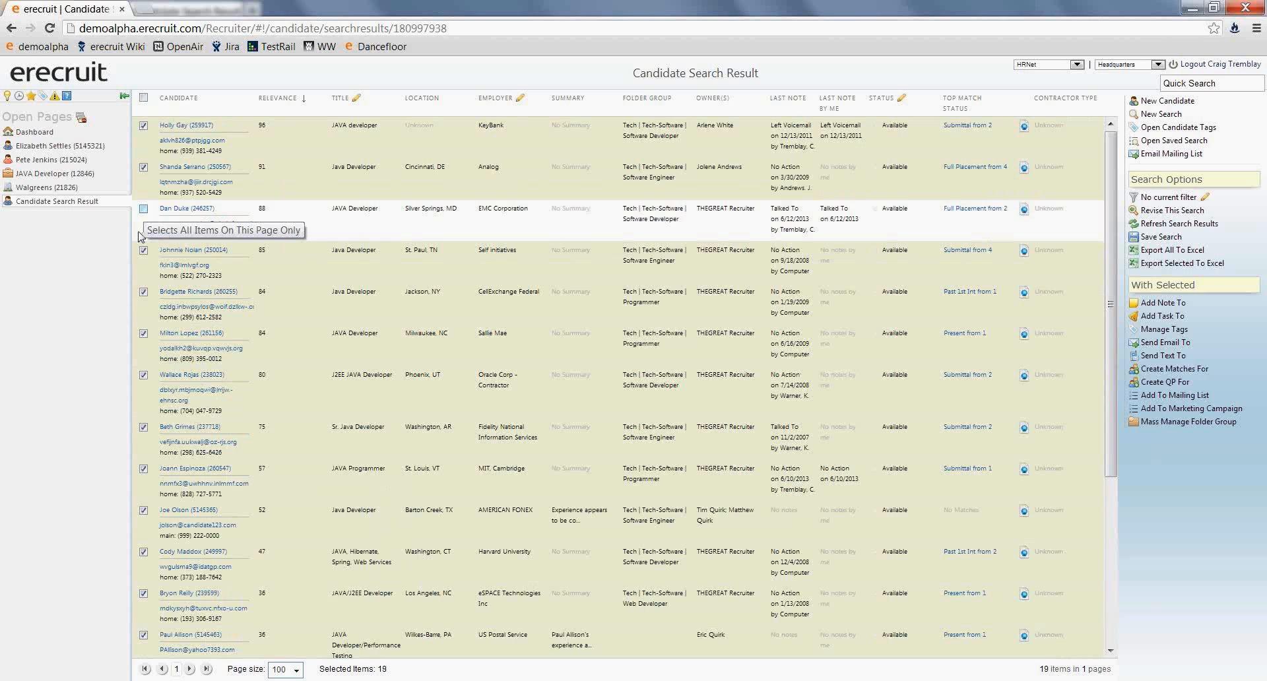
left_click(144, 292)
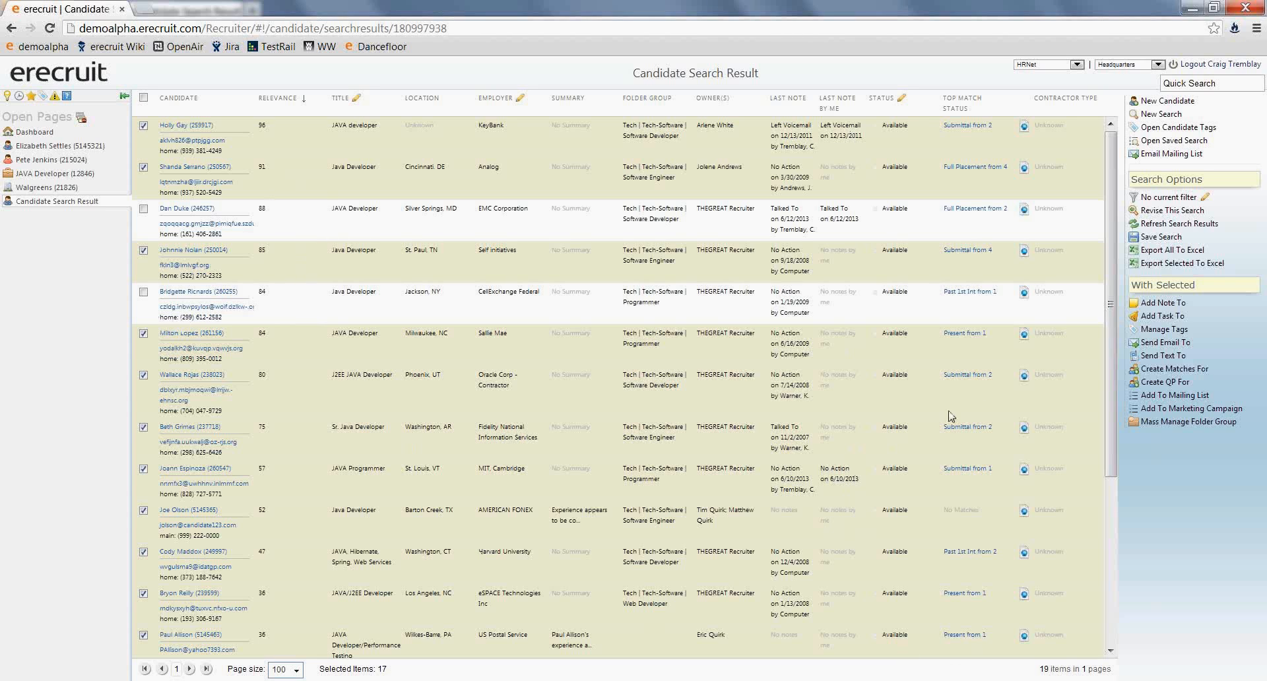
- Check the tags available for the selected candidates and start a new candidate tag named "Java Developers Walgreens"
left_click(1152, 332)
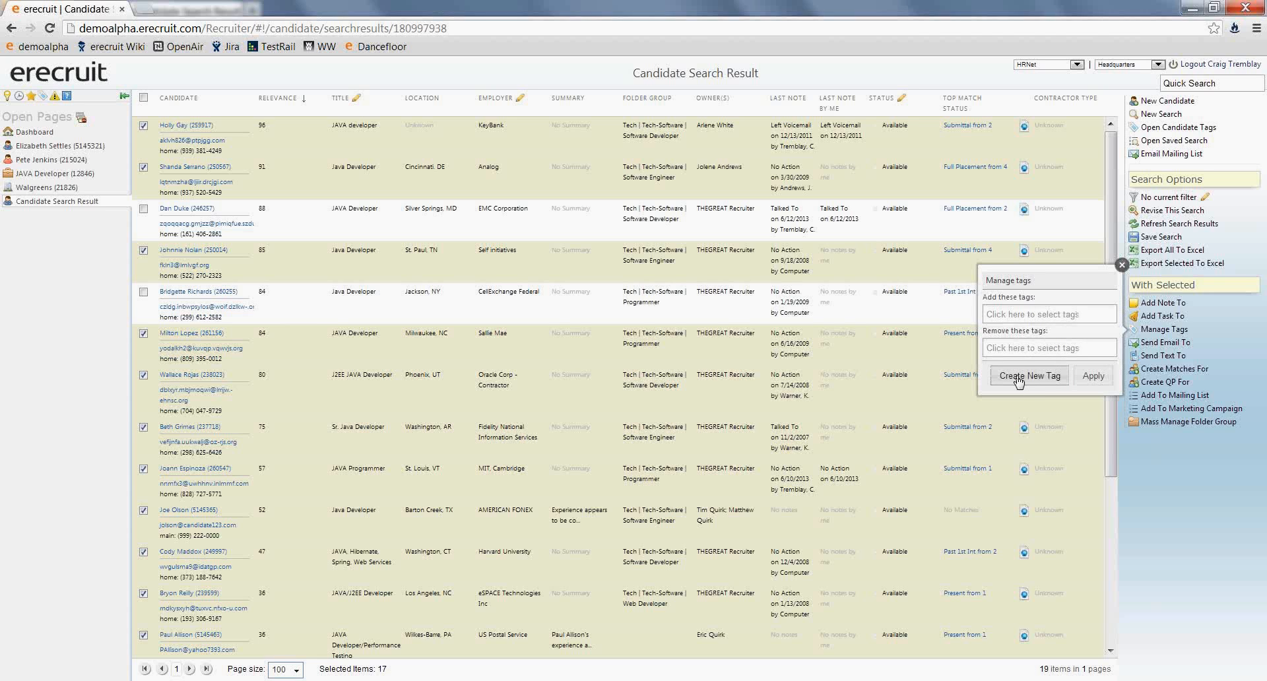
left_click(1021, 317)
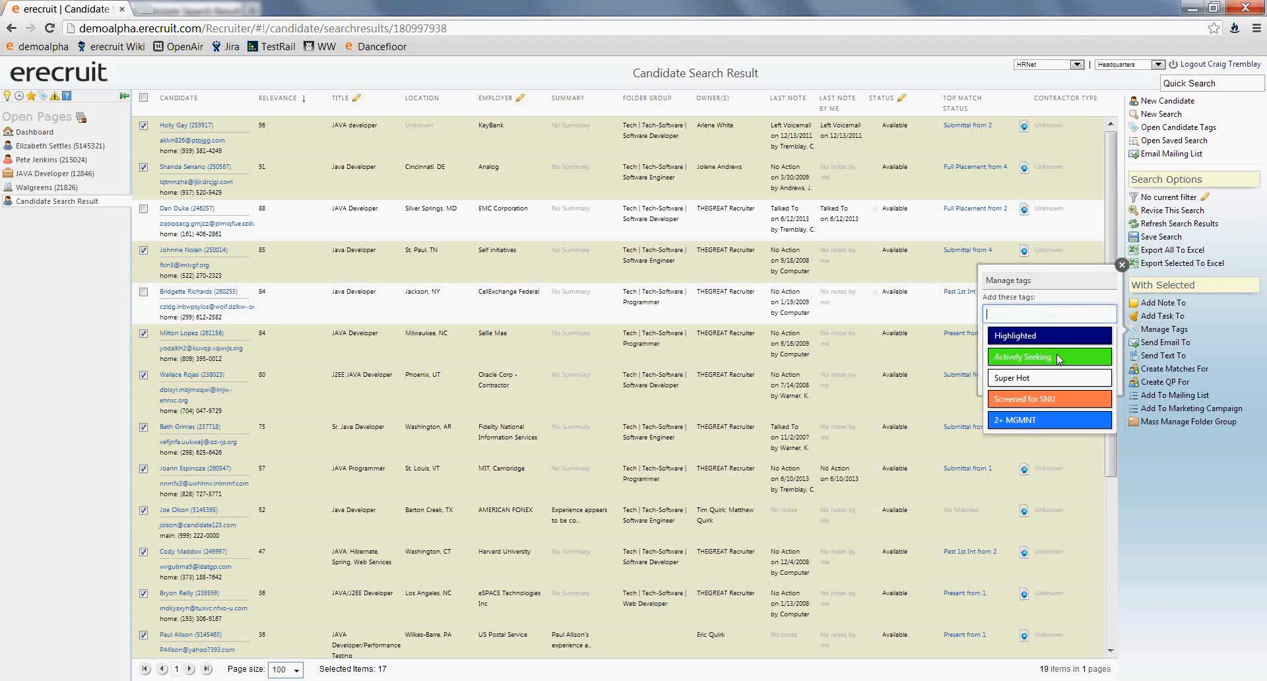
left_click(1068, 300)
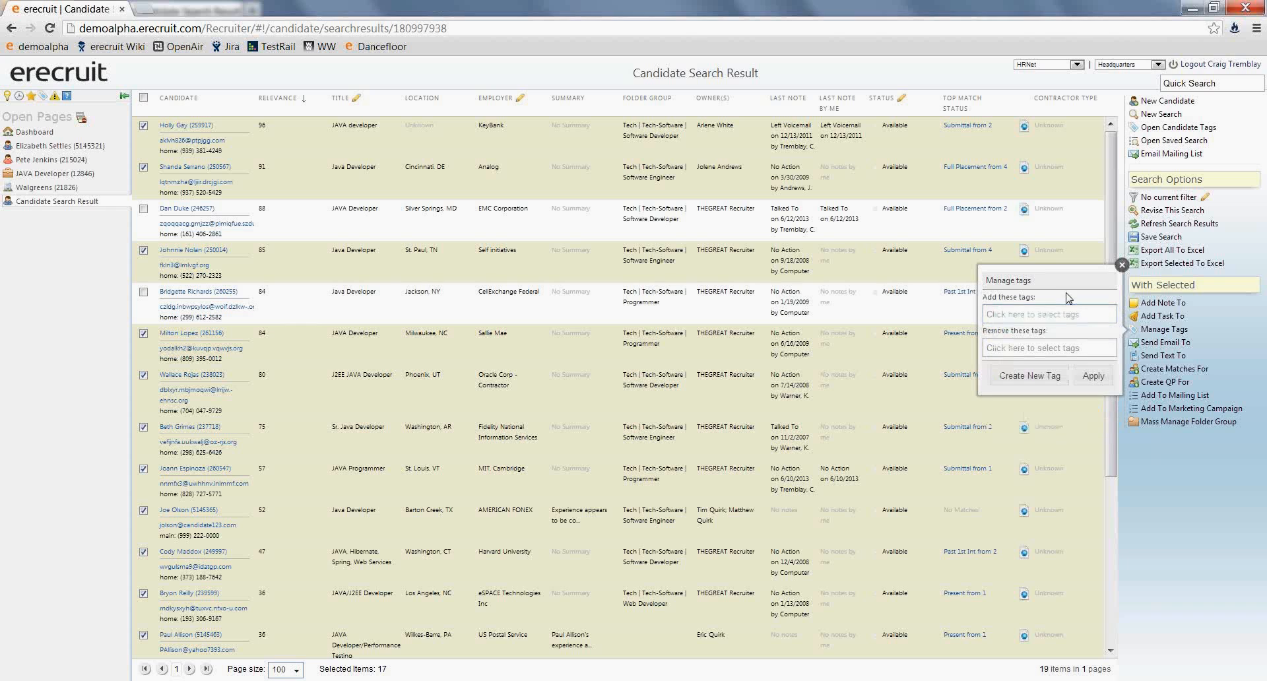
left_click(1027, 376)
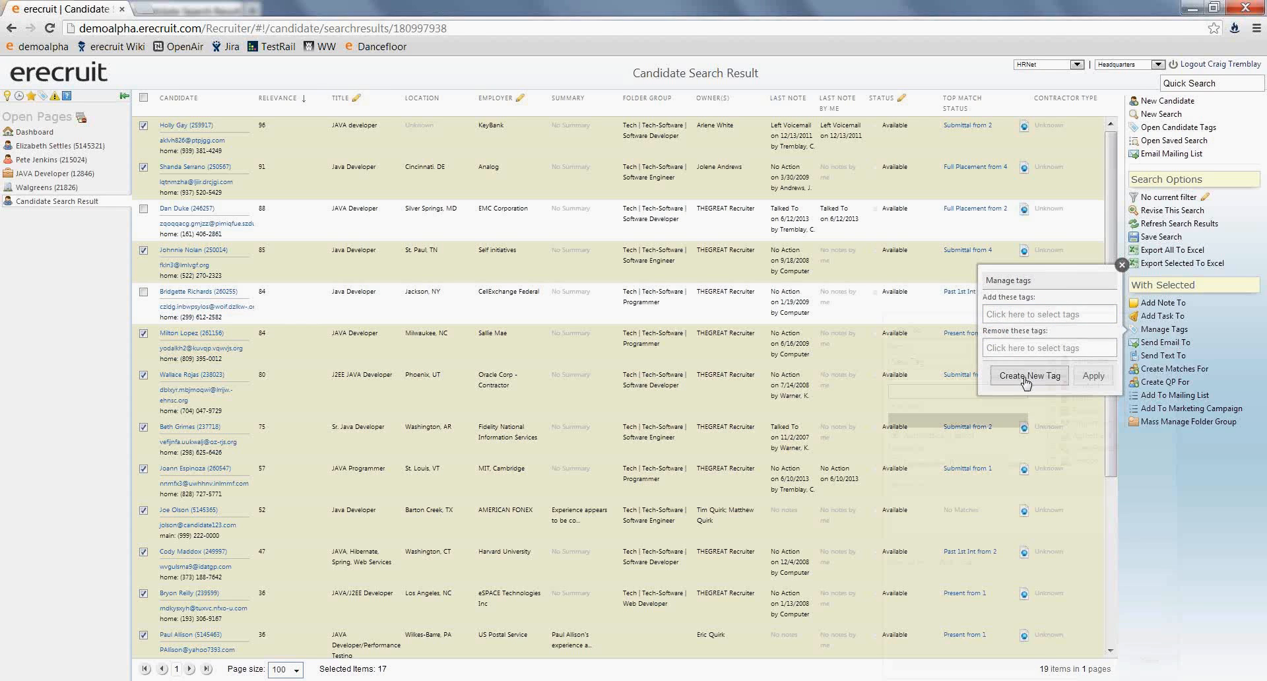
triple_click(938, 361)
type("Java Developers Walgreens")
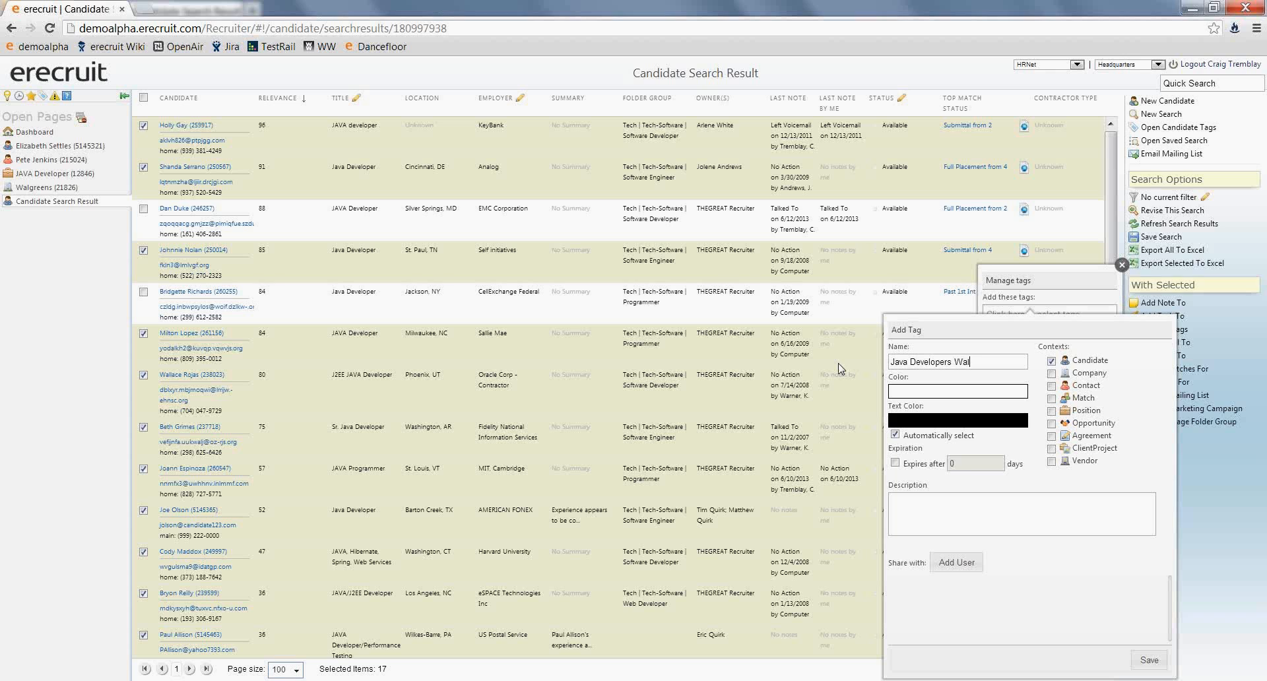
- Give the "Java Developers Walgreens" tag a muted purple background with black text
left_click(914, 391)
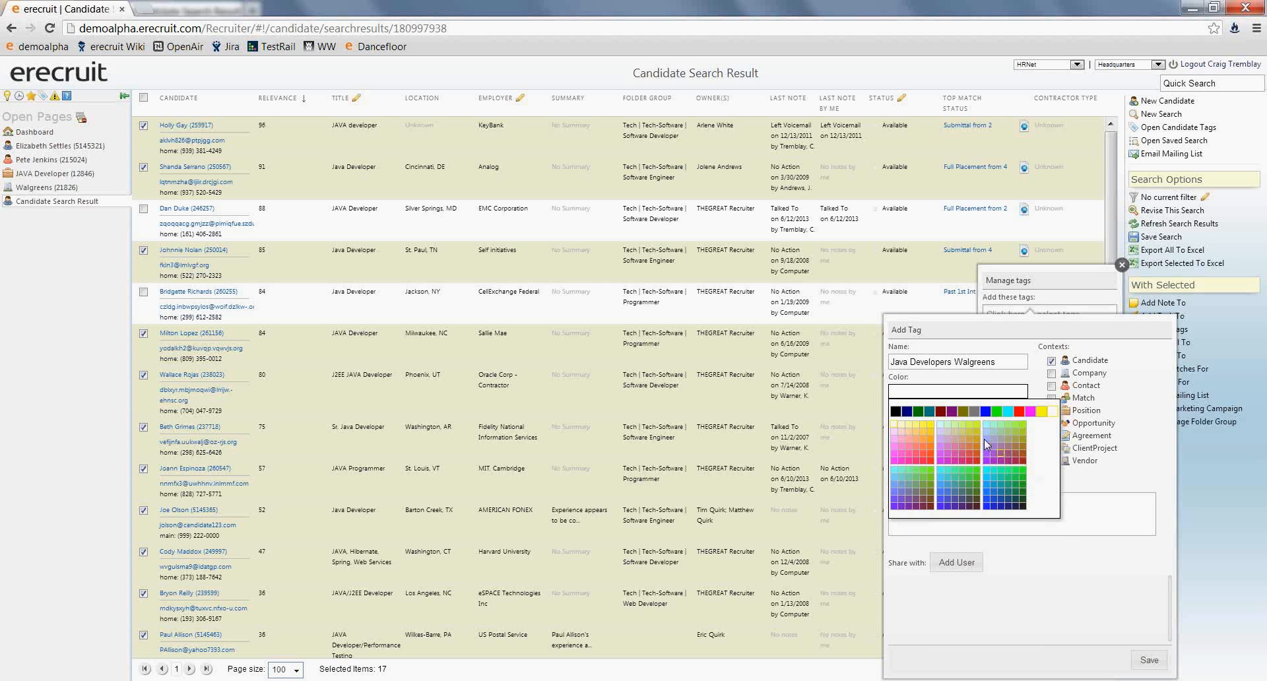
left_click(983, 438)
left_click(922, 420)
left_click(895, 440)
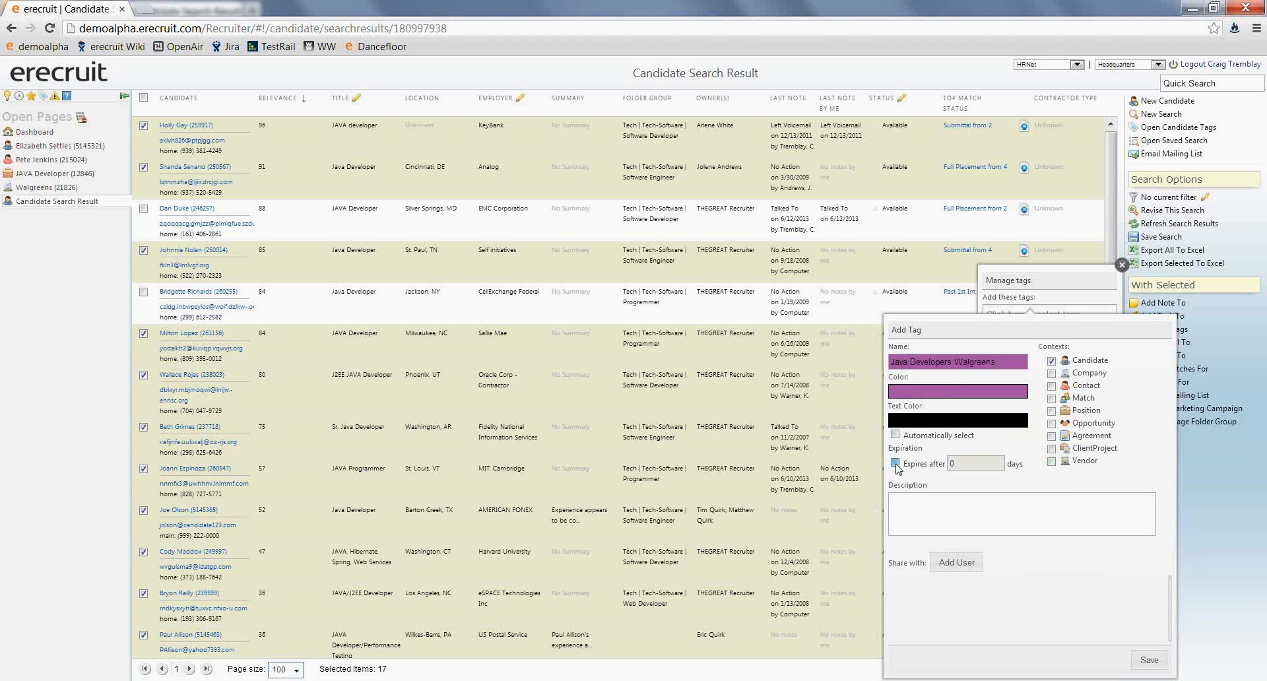
- Set the candidate tag to expire after 2 days and save it
left_click(895, 464)
key("BackSpace")
type("2")
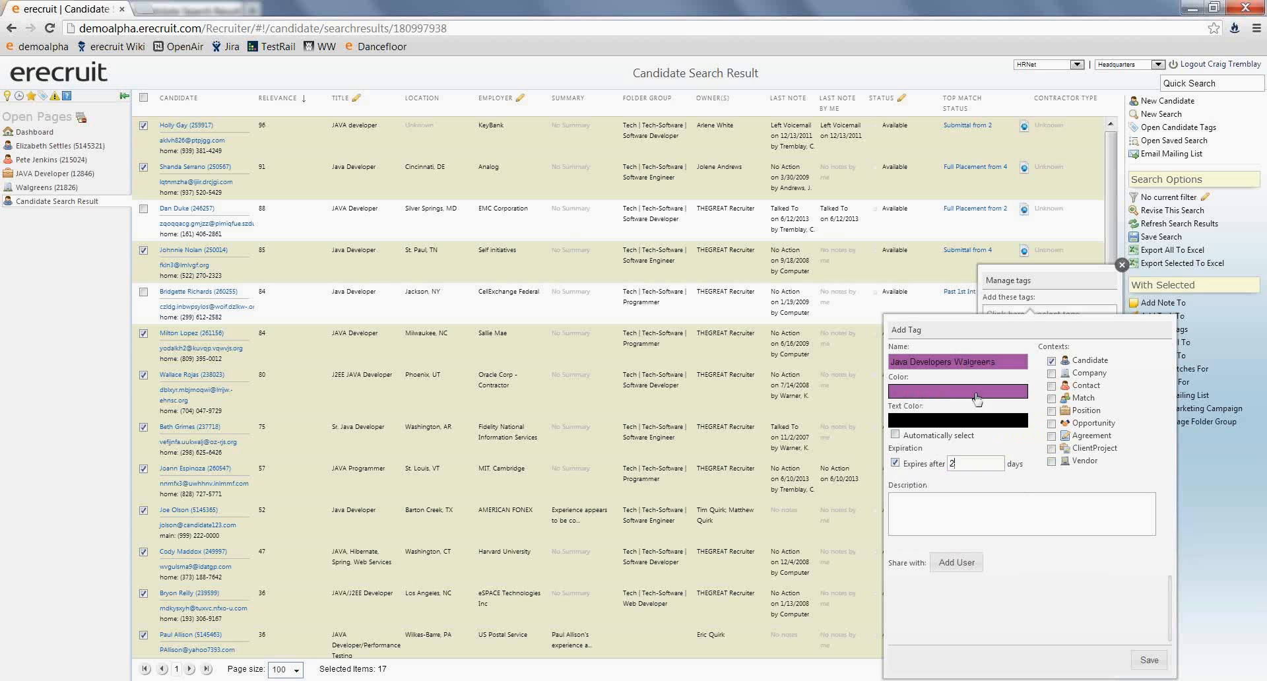
left_click(1148, 659)
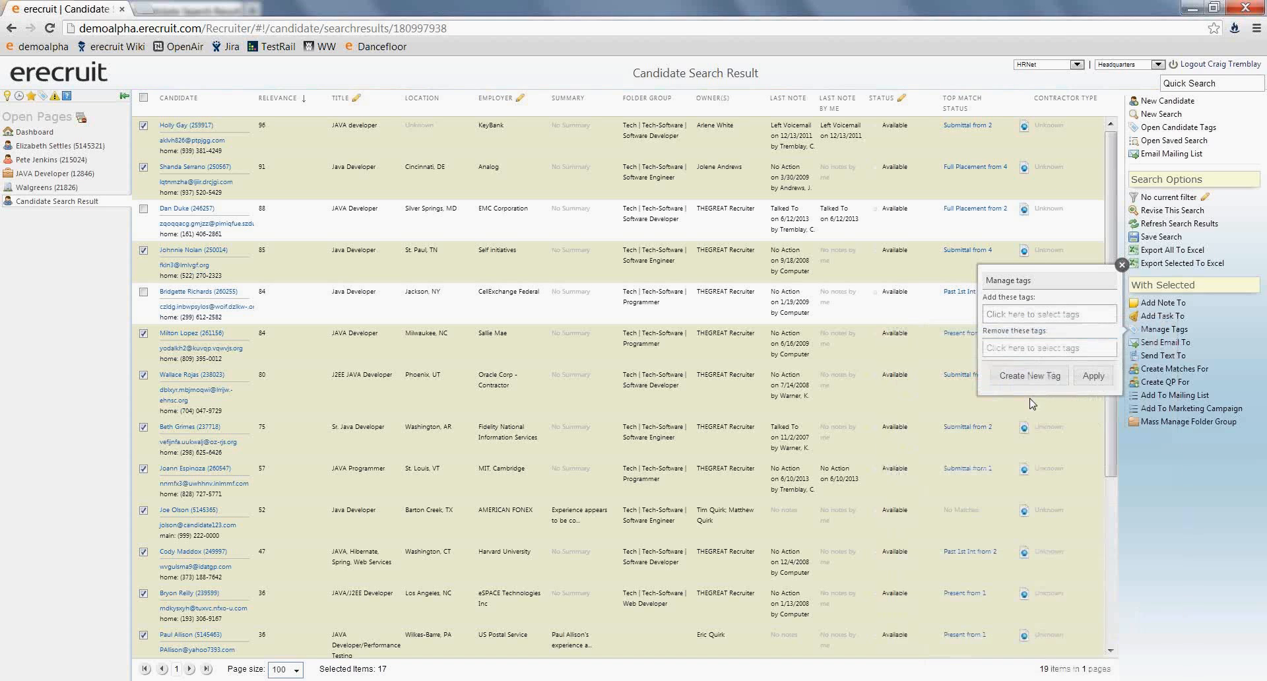
- Add the "Java Developers Walgreens" tag to all the selected candidates
left_click(1016, 314)
left_click(1014, 443)
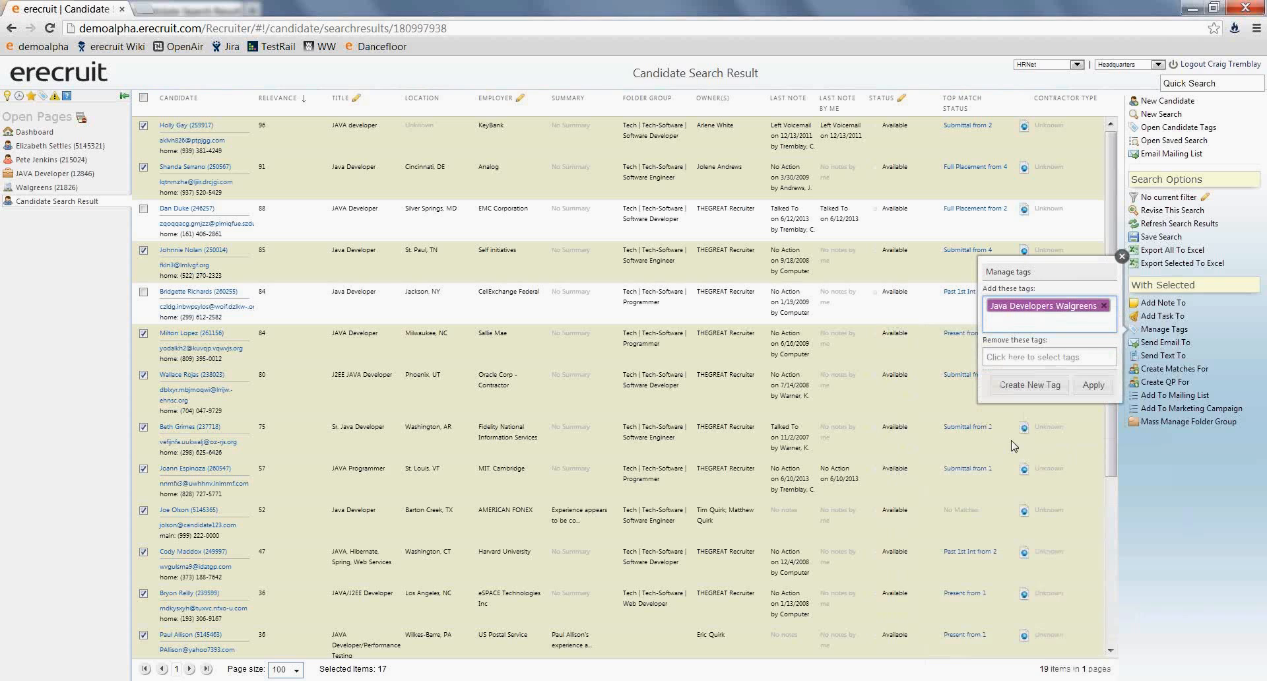
left_click(1093, 387)
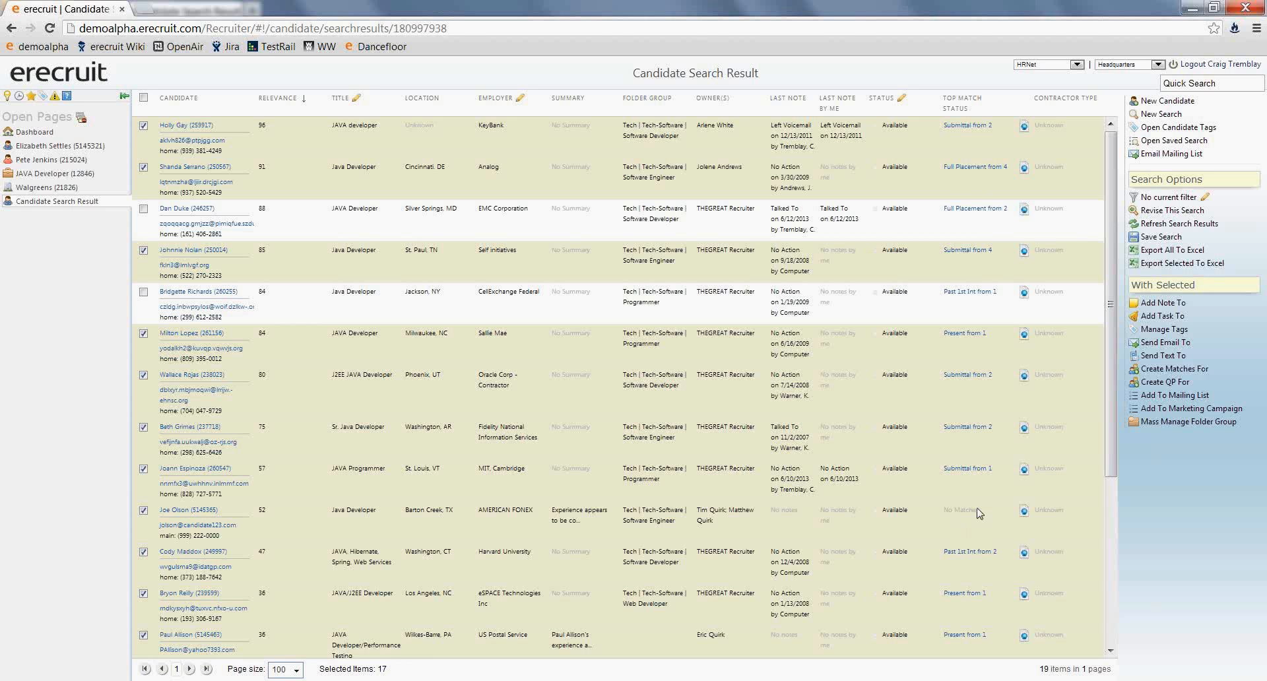
- Try to display the Tags column in the candidate search results
left_click(1007, 106)
mouse_move(1051, 188)
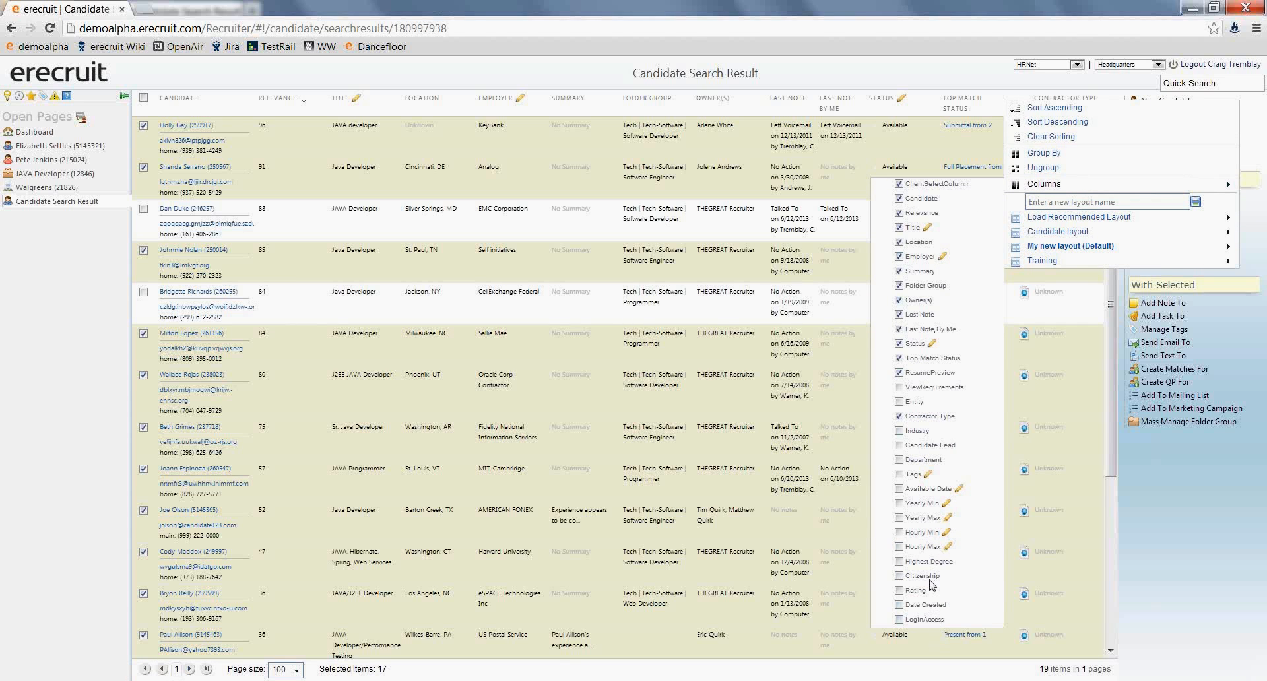
left_click(898, 475)
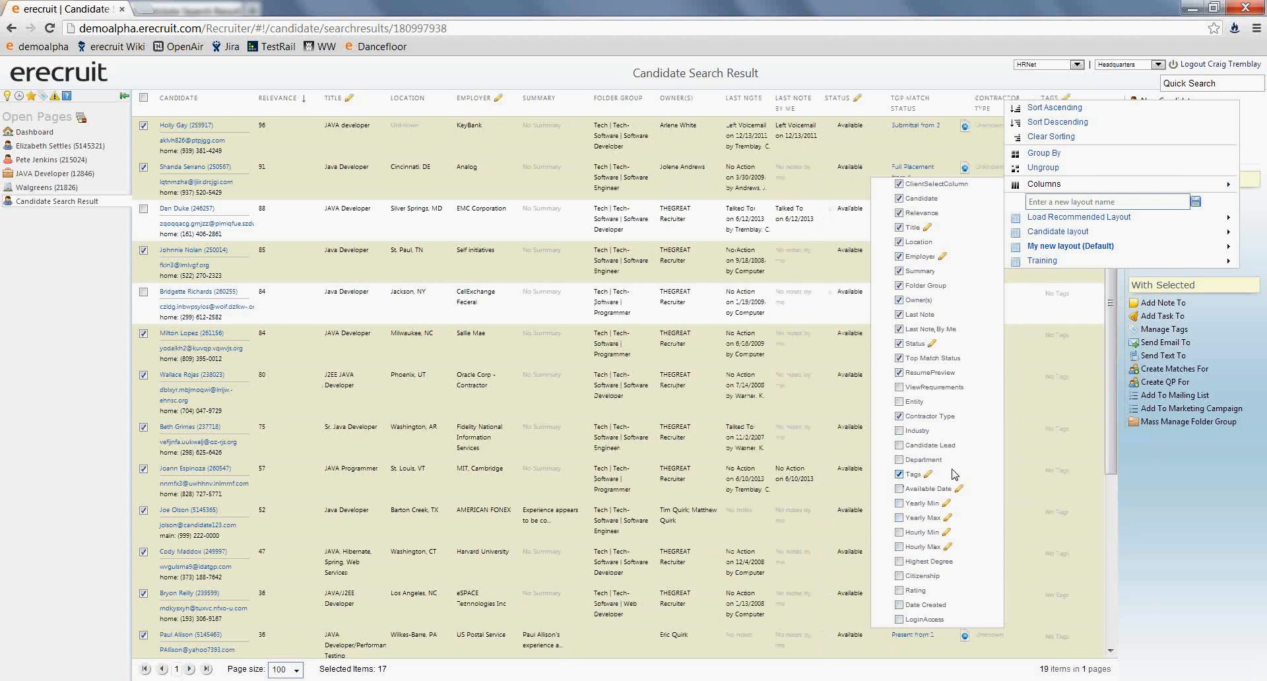
left_click(1056, 450)
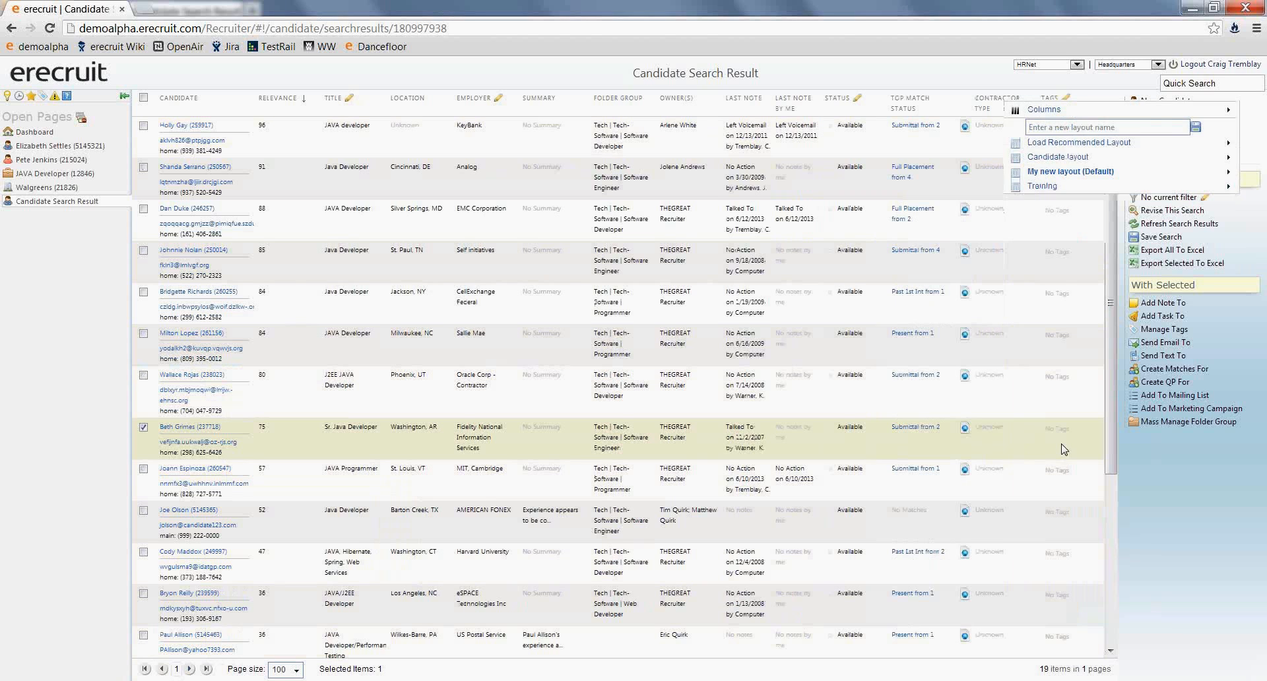
- Refresh the candidate search results and add the Tags column to the grid
left_click(1159, 224)
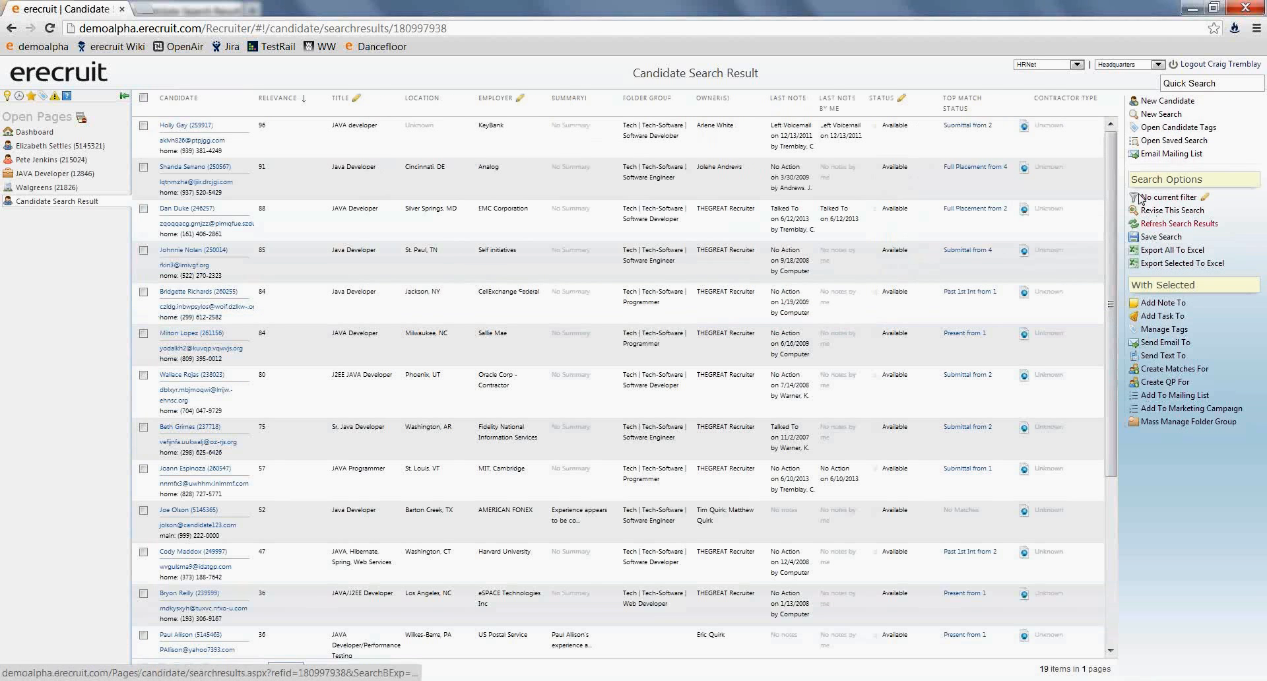
left_click(1013, 107)
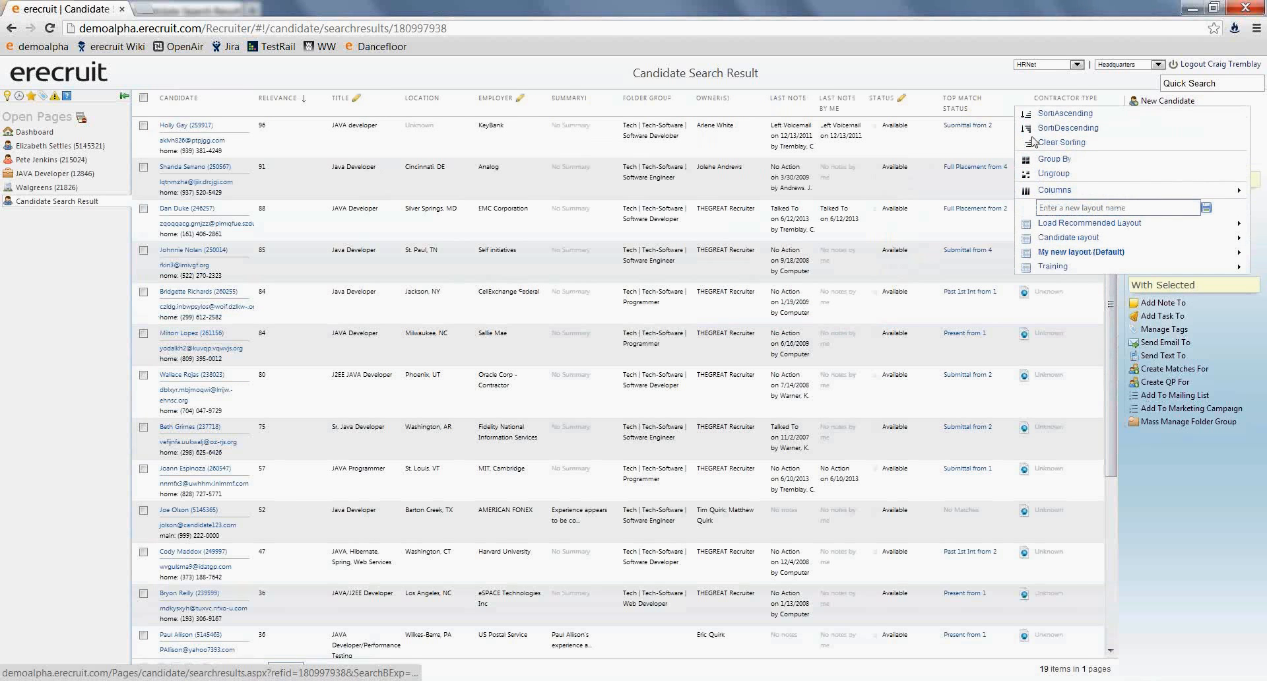
mouse_move(1056, 192)
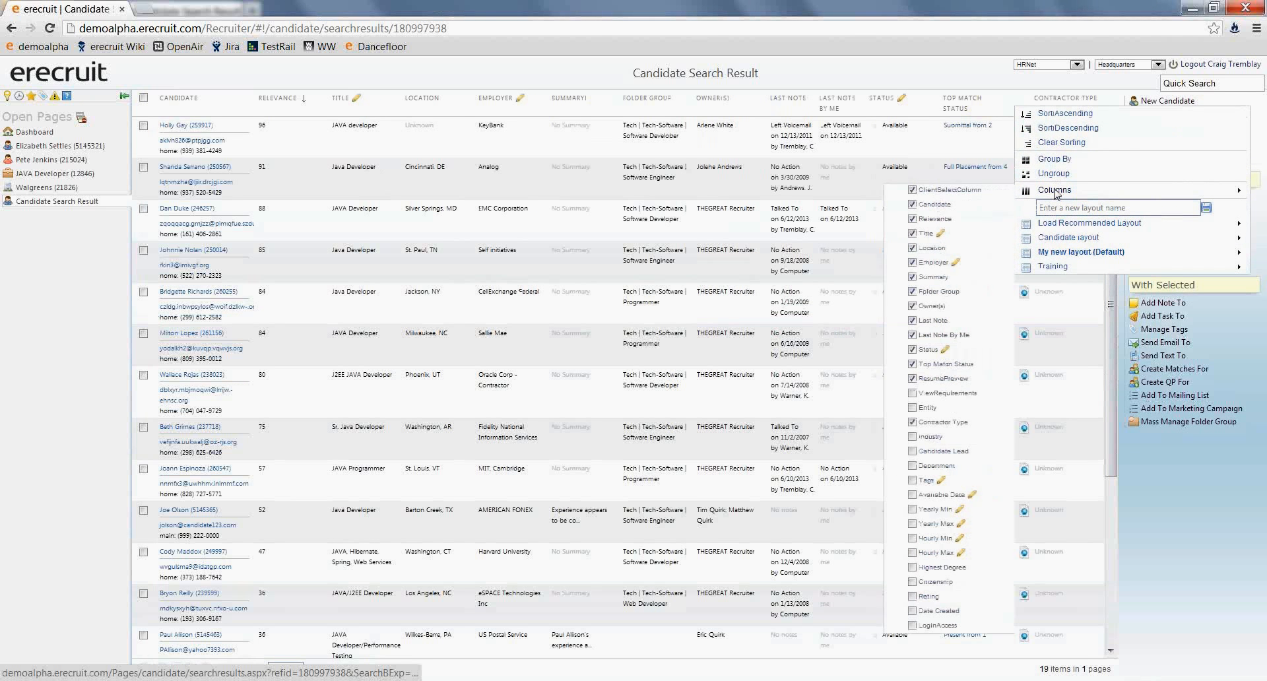
left_click(909, 480)
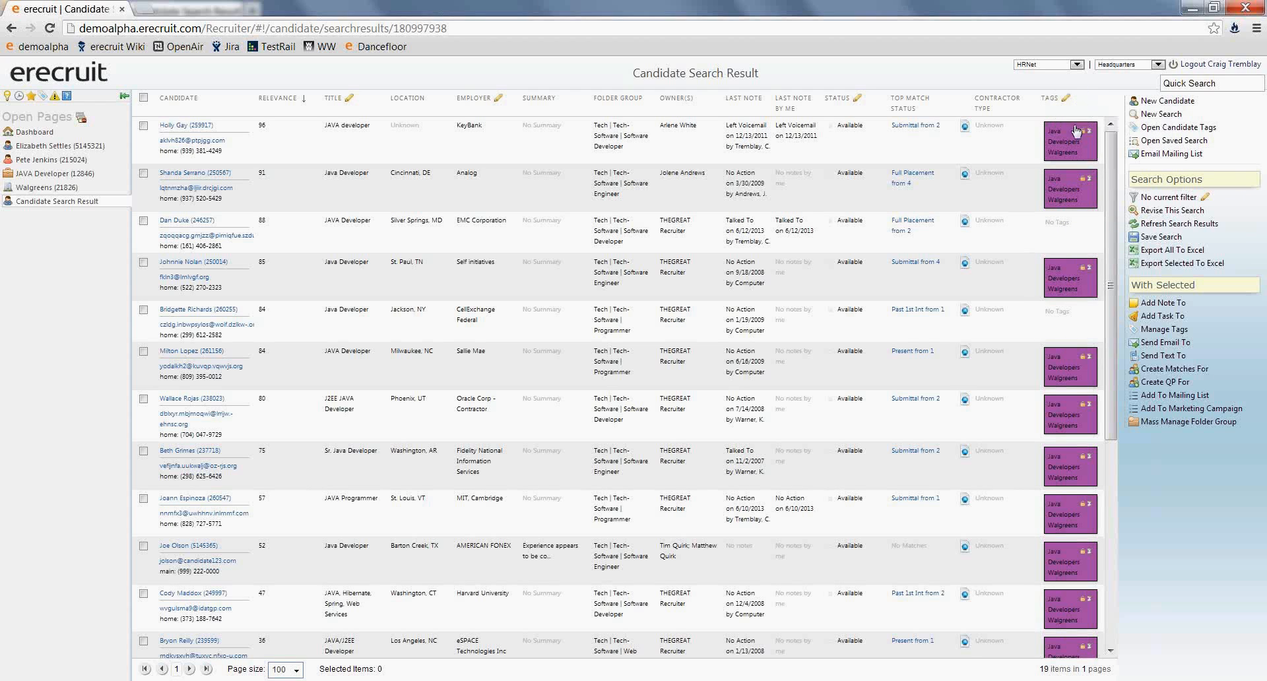
- Remove the "Java Developers Walgreens" tag from the second candidate in the results and save the change
left_click(1072, 192)
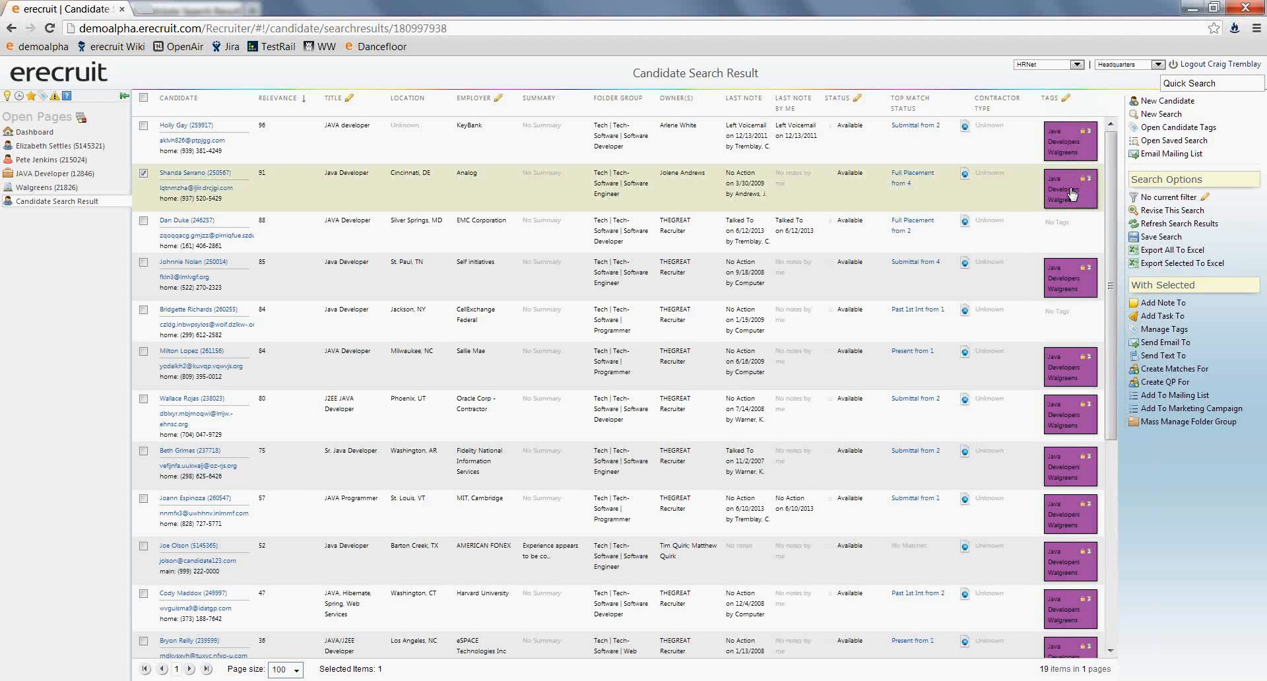
left_click(1072, 192)
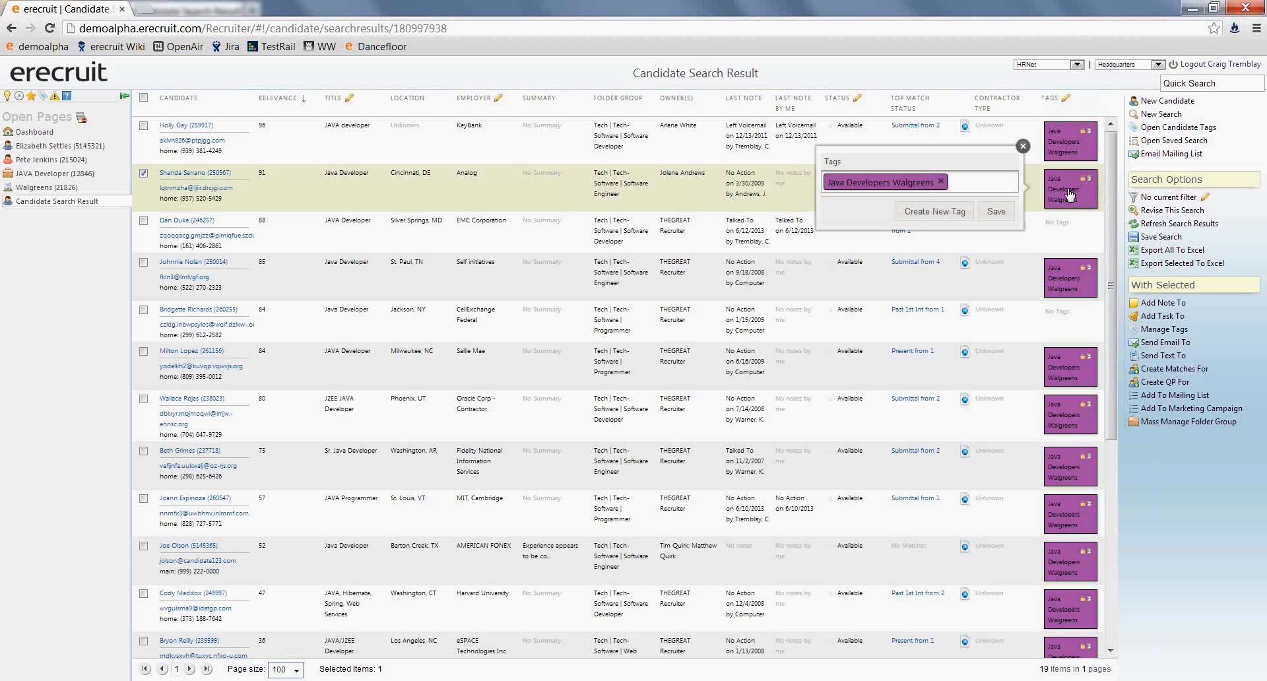
left_click(941, 180)
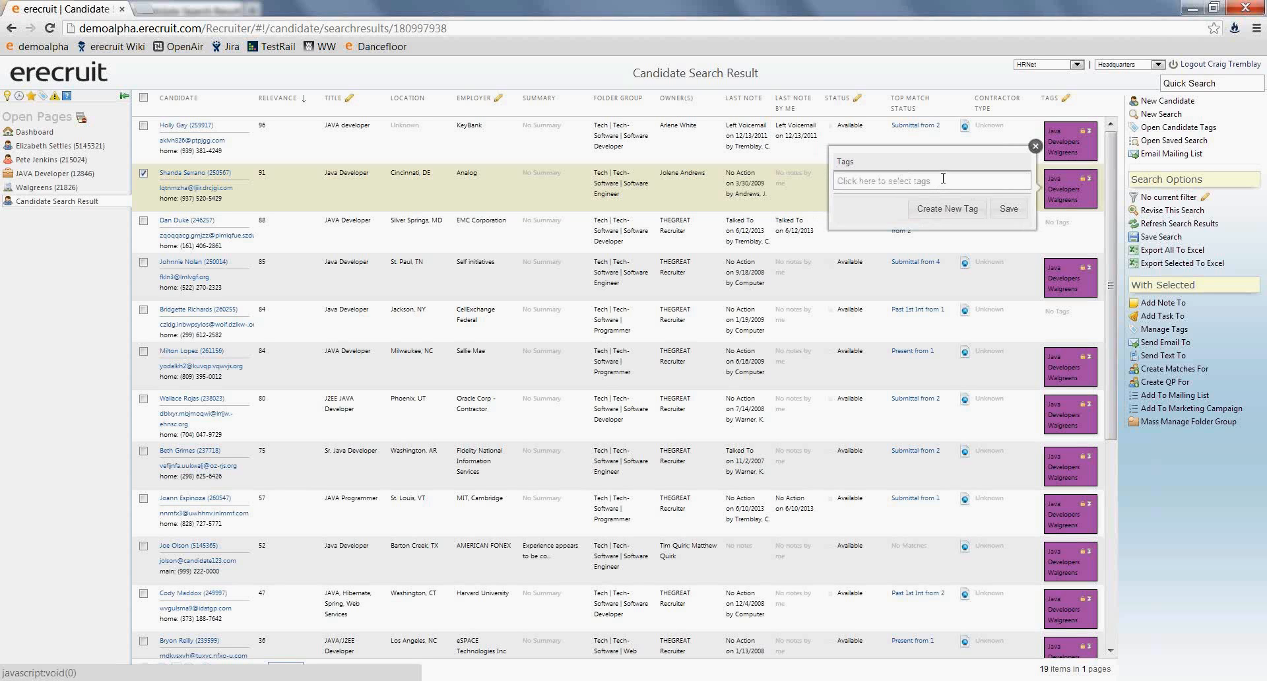
left_click(1009, 217)
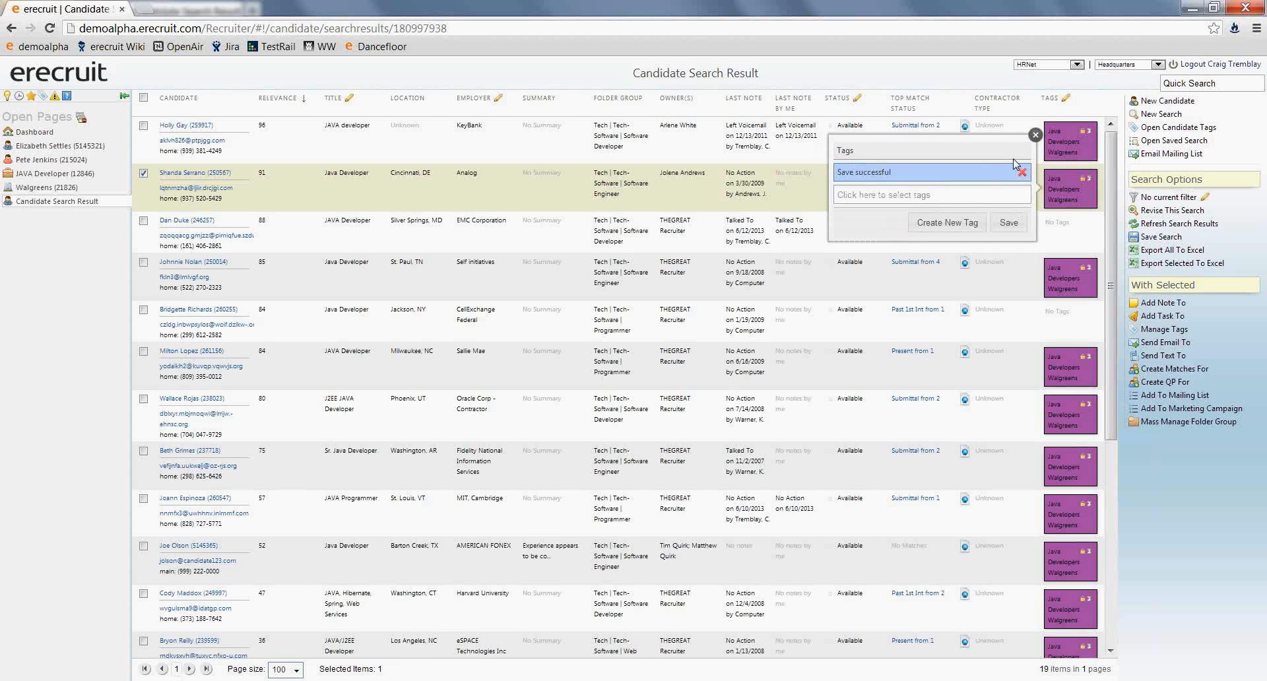
left_click(1033, 136)
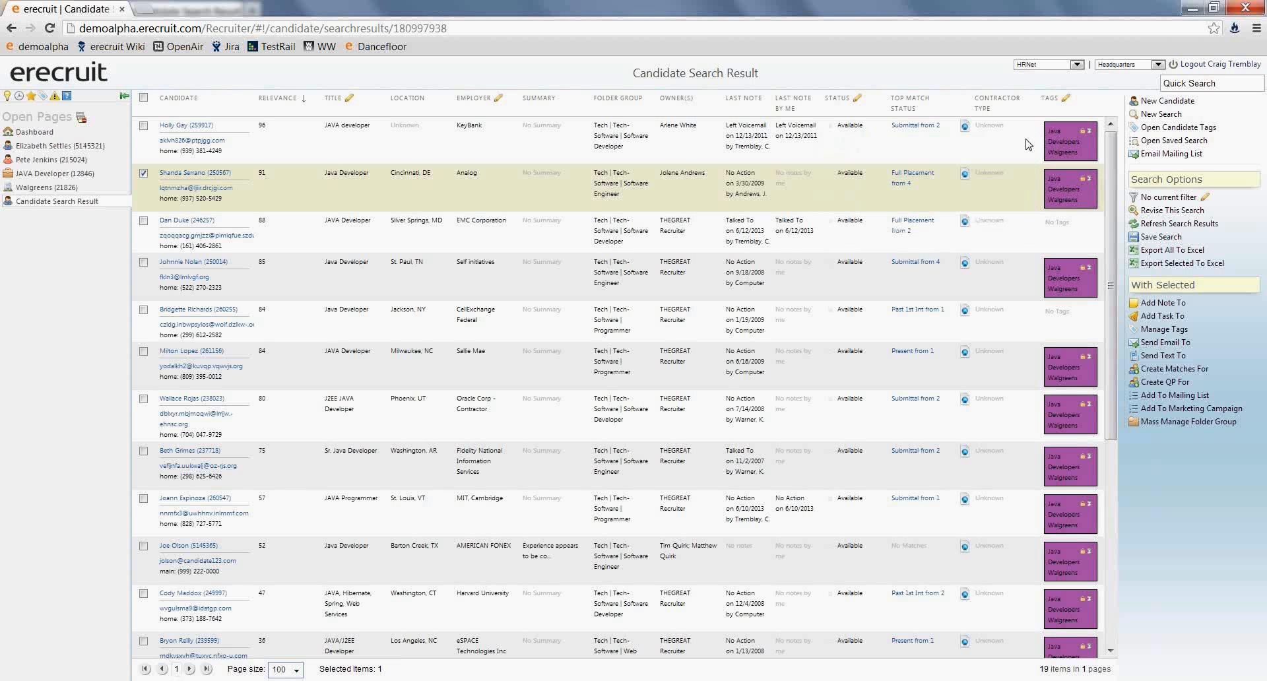
left_click(1027, 144)
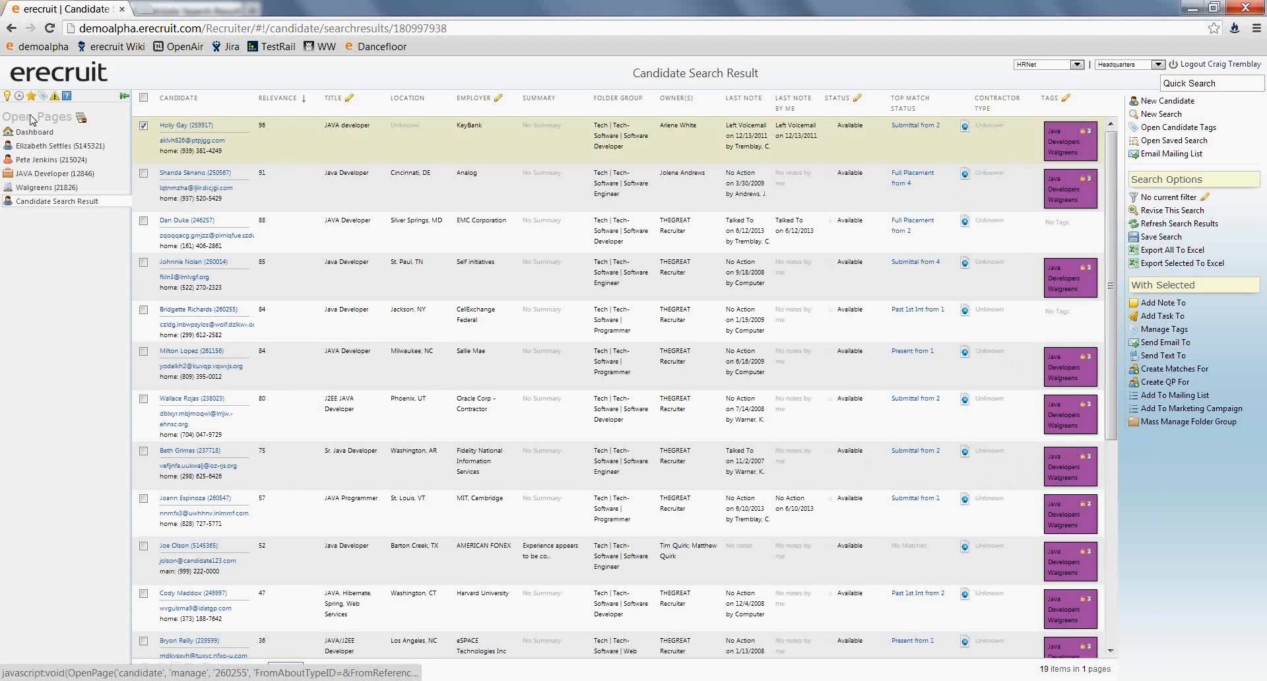
- Run a new candidate search for everyone having the "Java Developers Walgreens" tag
left_click(46, 77)
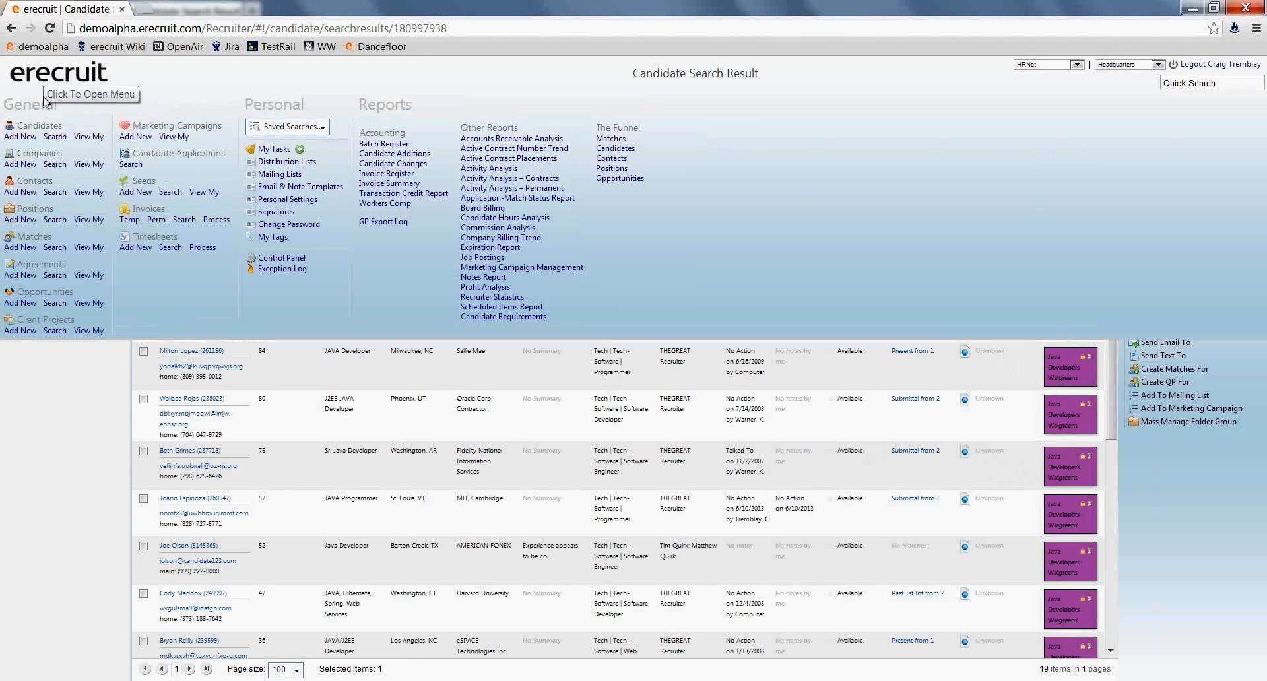
left_click(55, 137)
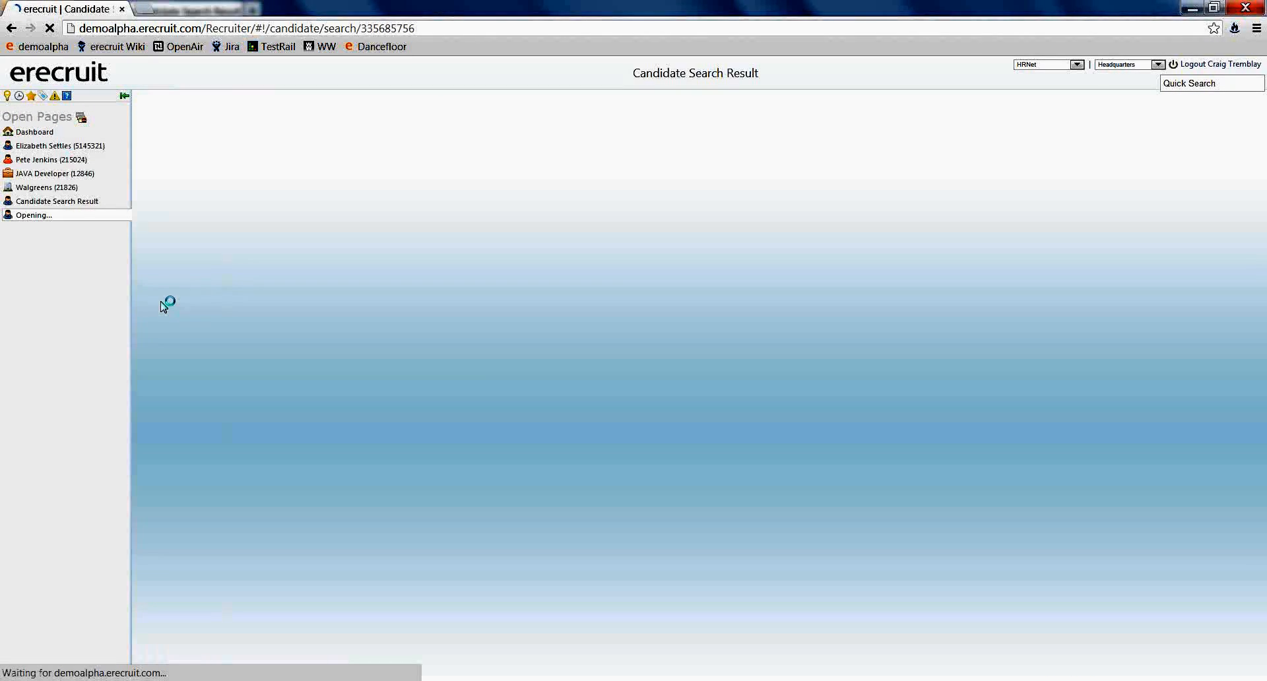
left_click(268, 363)
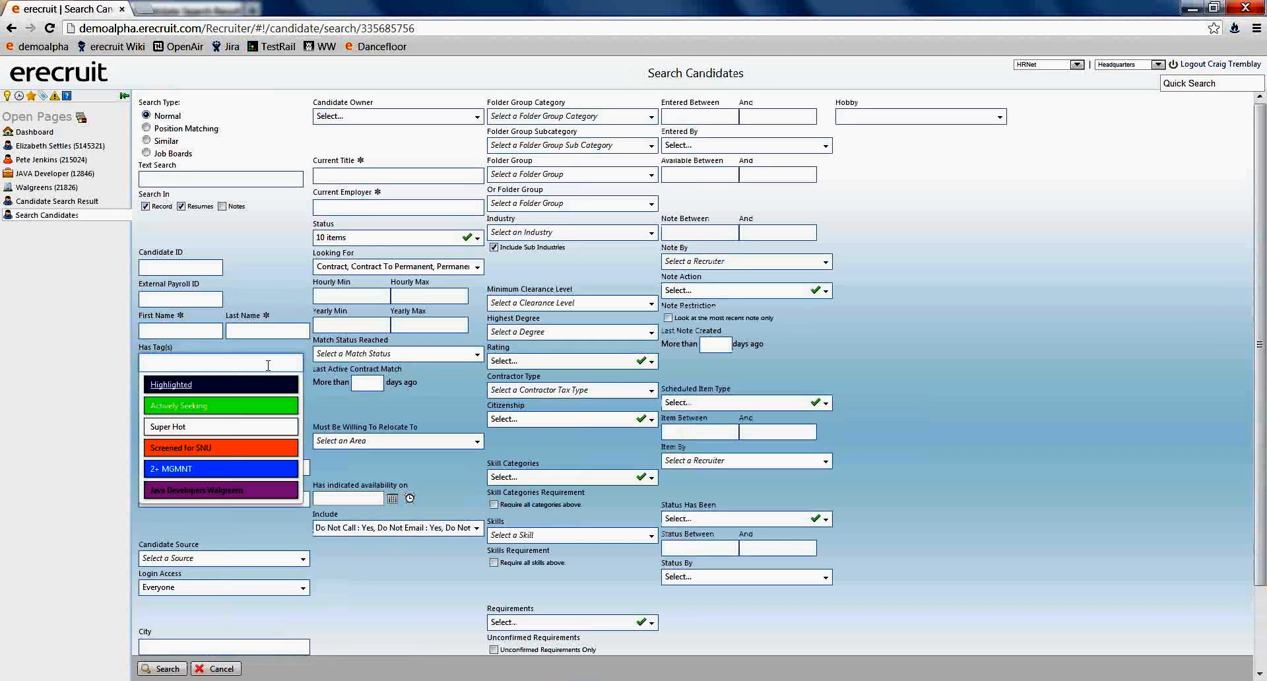
left_click(219, 491)
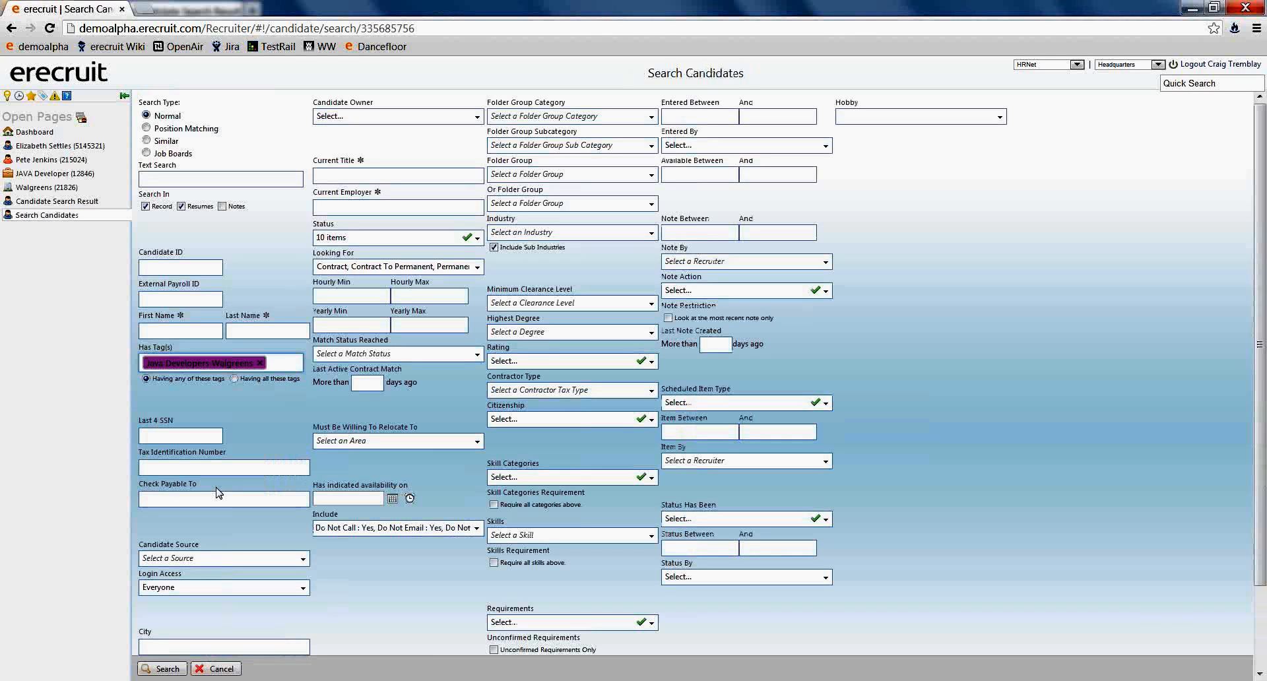
left_click(162, 669)
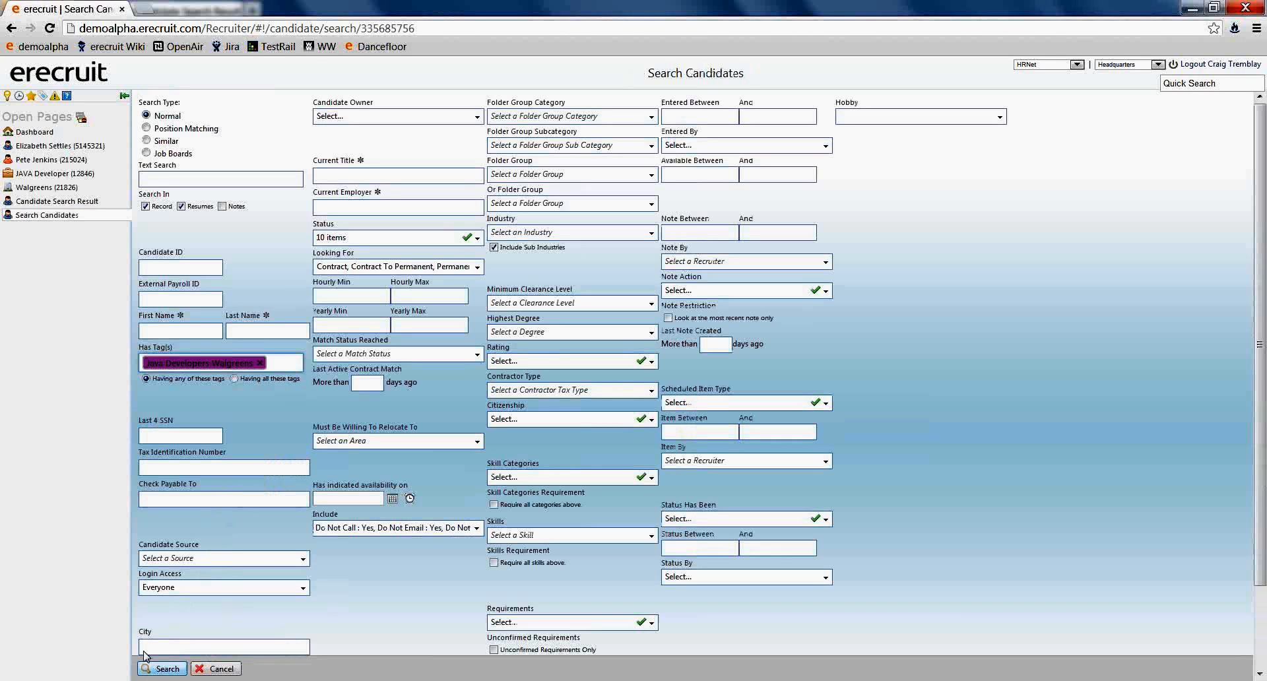